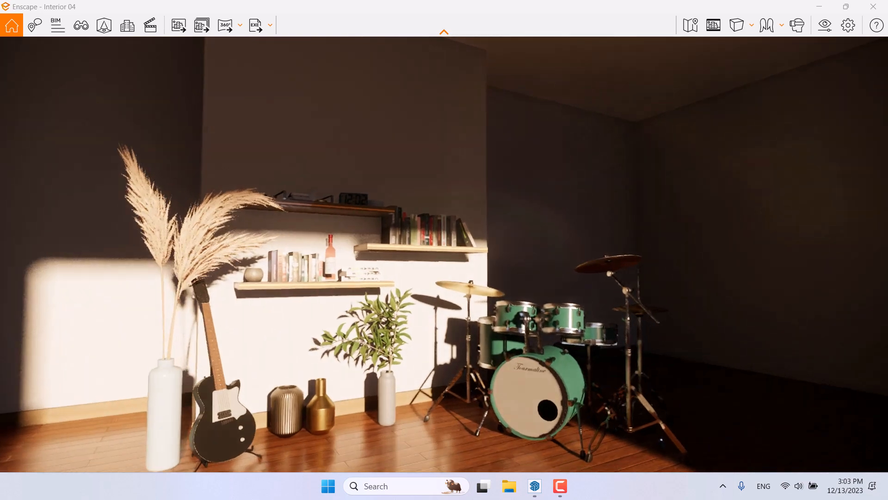
Step: Switch the camera to the saved view 05
{"action": "key", "text": "s"}
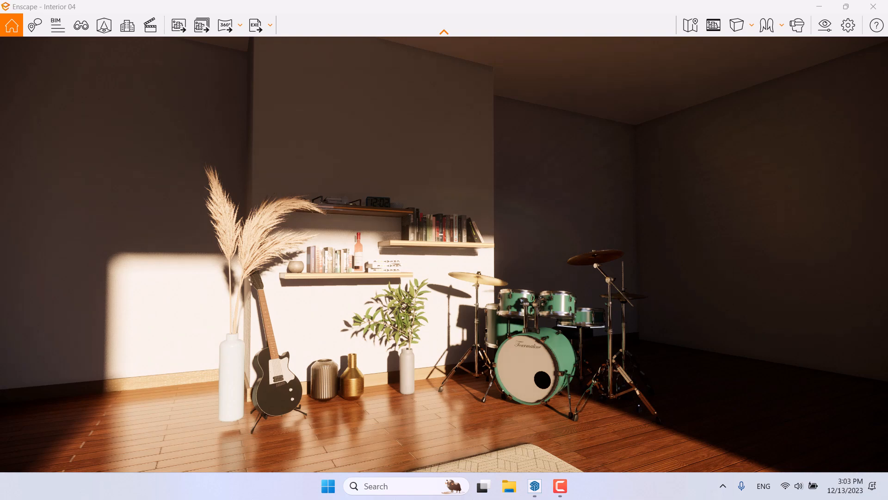
{"action": "right_click_drag", "start_coordinate": [398, 317], "coordinate": [393, 335]}
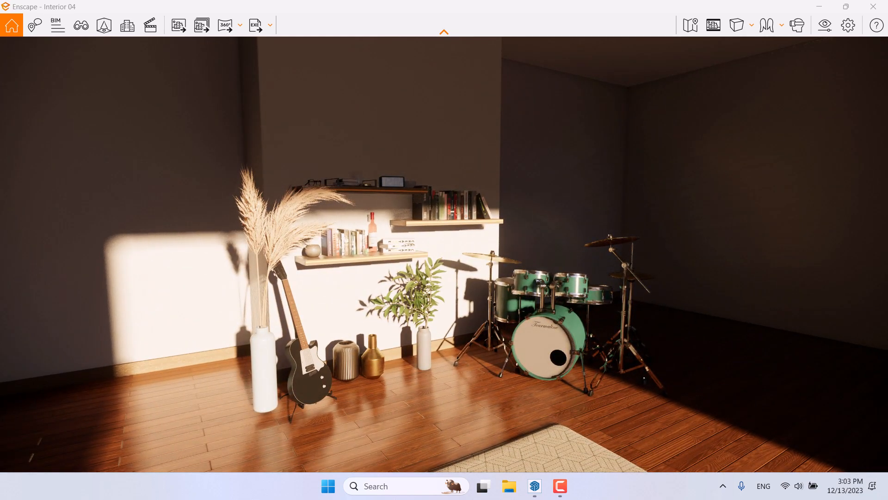
{"action": "scroll", "coordinate": [444, 254], "scroll_direction": "up", "scroll_amount": 3}
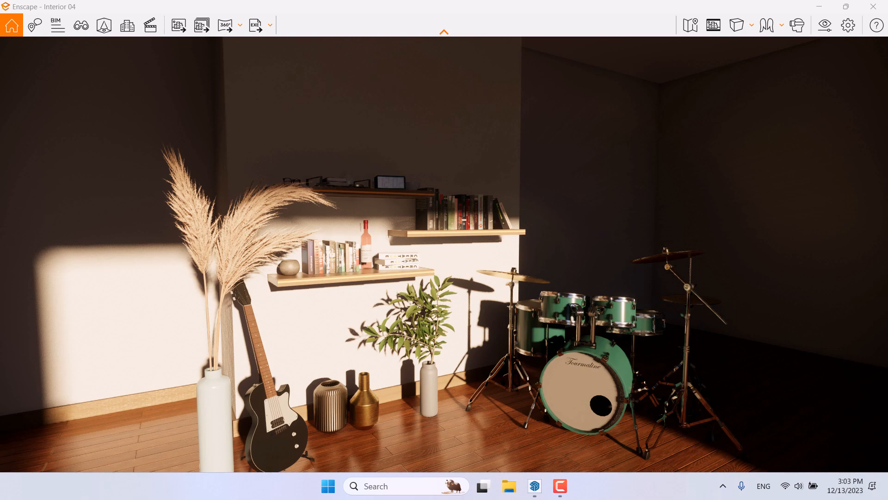
{"action": "left_click", "coordinate": [81, 25]}
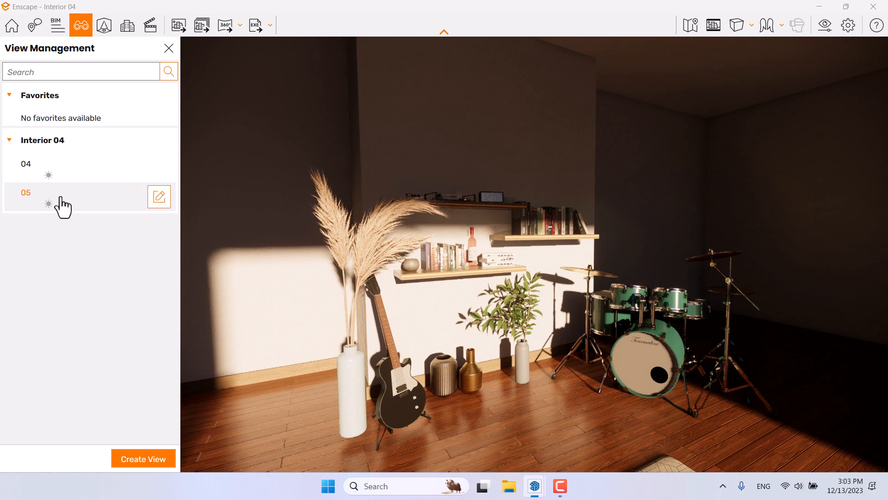
{"action": "left_click", "coordinate": [63, 207]}
{"action": "left_click", "coordinate": [169, 48]}
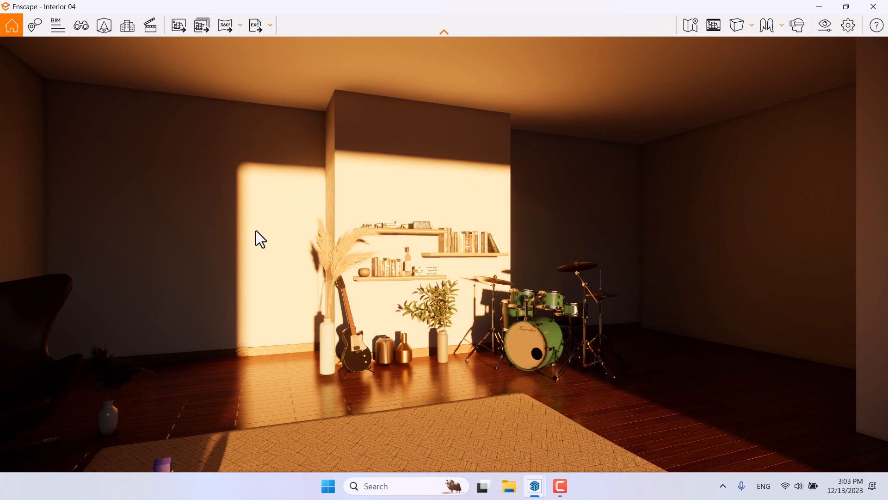
Step: Set the output resolution to Custom at 1080 × 1600 pixels in the visual settings
{"action": "left_click", "coordinate": [831, 22]}
{"action": "left_click", "coordinate": [441, 55]}
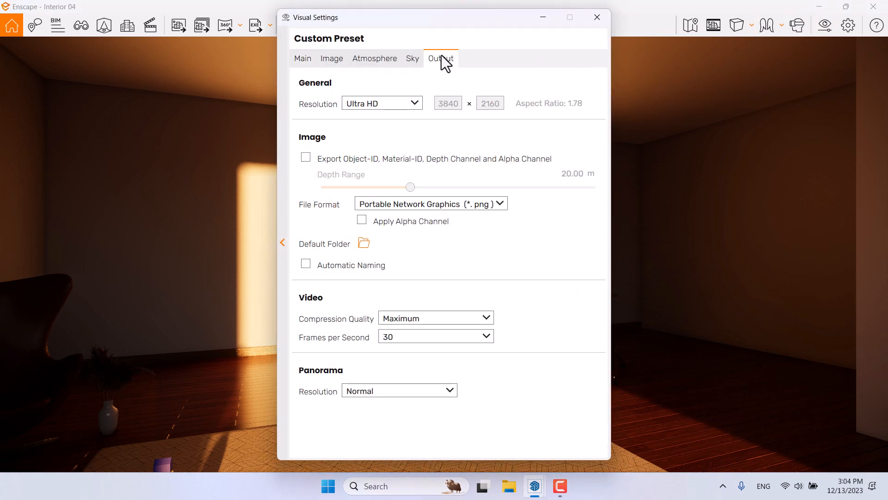
{"action": "left_click", "coordinate": [392, 101]}
{"action": "left_click", "coordinate": [375, 182]}
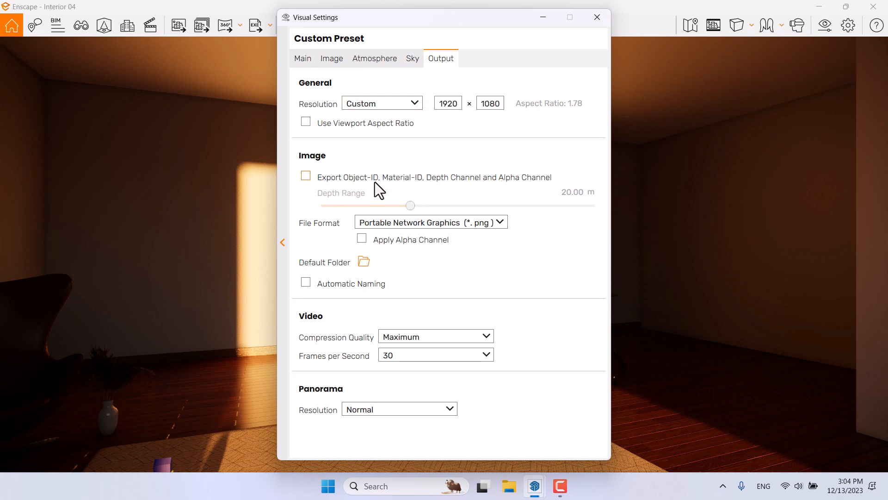
{"action": "left_click_drag", "start_coordinate": [440, 103], "coordinate": [470, 111]}
{"action": "type", "text": "1080"}
{"action": "left_click_drag", "start_coordinate": [482, 103], "coordinate": [520, 110]}
{"action": "type", "text": "1600"}
{"action": "left_click", "coordinate": [597, 18]}
Step: Turn on the safe-frame preview and narrow the camera field of view to 30°
{"action": "left_click", "coordinate": [710, 25]}
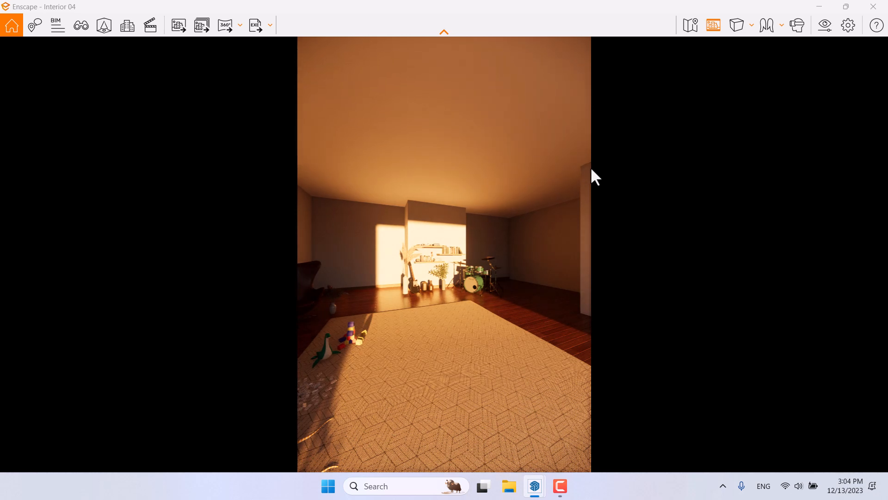
{"action": "left_click", "coordinate": [829, 29]}
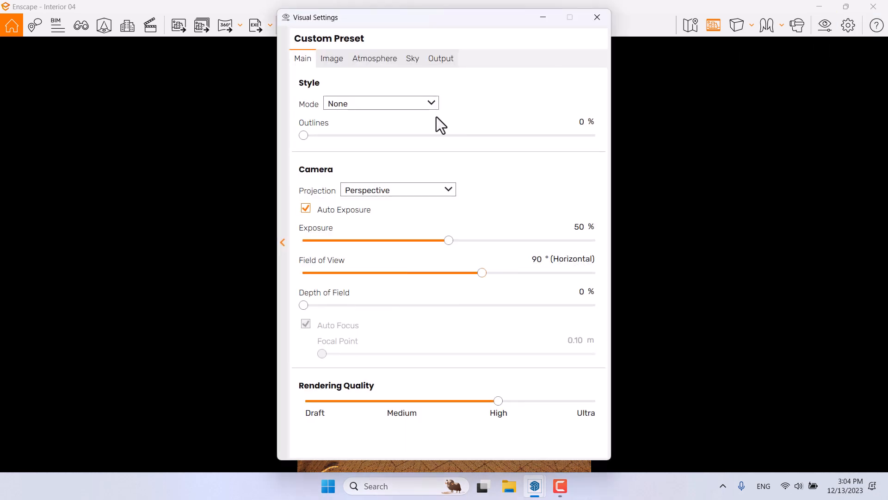
{"action": "left_click_drag", "start_coordinate": [409, 19], "coordinate": [130, 16]}
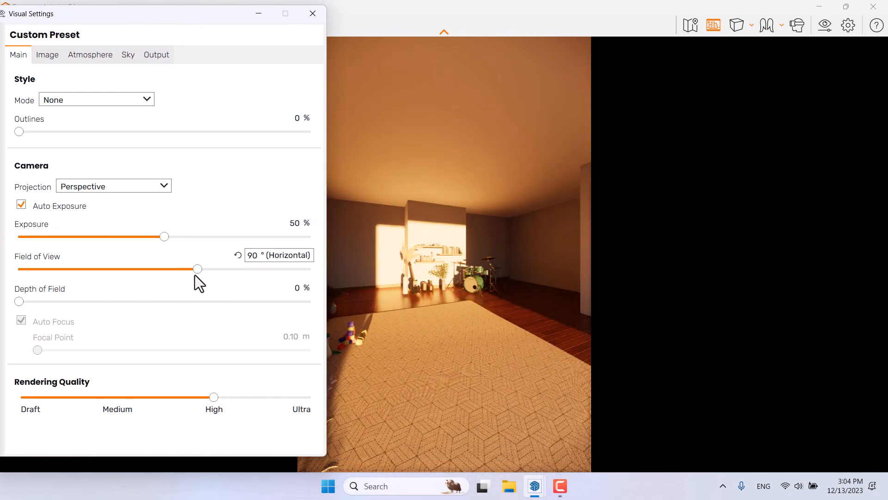
{"action": "left_click_drag", "start_coordinate": [195, 273], "coordinate": [60, 262]}
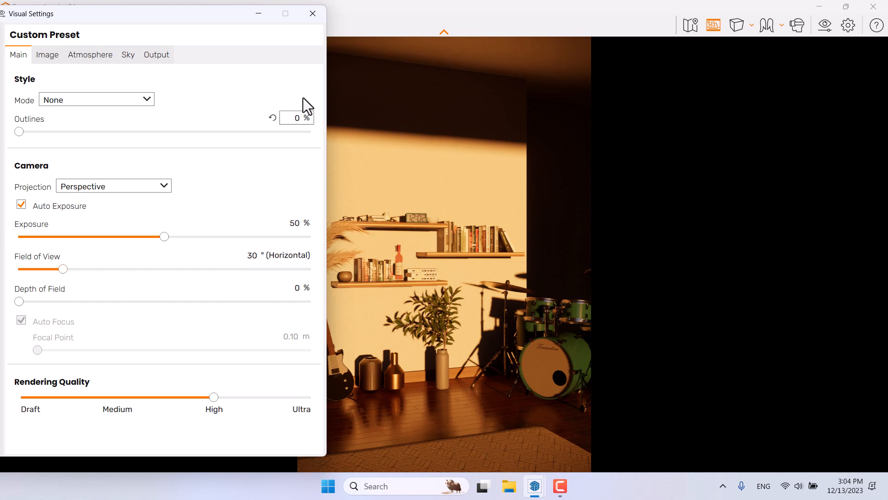
{"action": "left_click", "coordinate": [312, 14]}
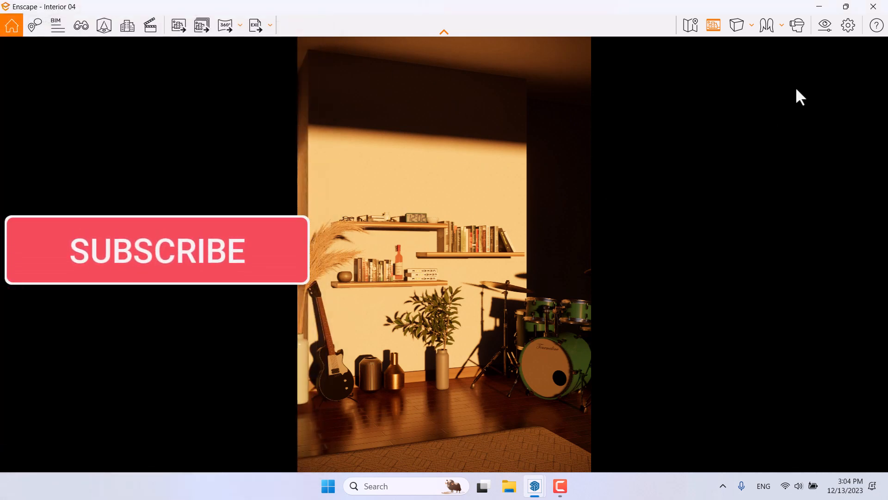
Step: Change the output image height to 1440 pixels and turn the safe-frame preview back on
{"action": "left_click", "coordinate": [713, 26]}
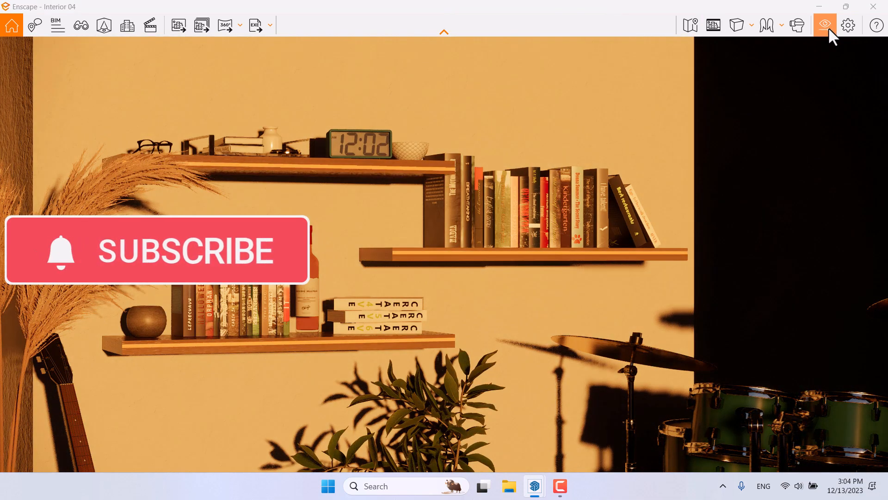
{"action": "left_click", "coordinate": [828, 26]}
{"action": "left_click", "coordinate": [441, 59]}
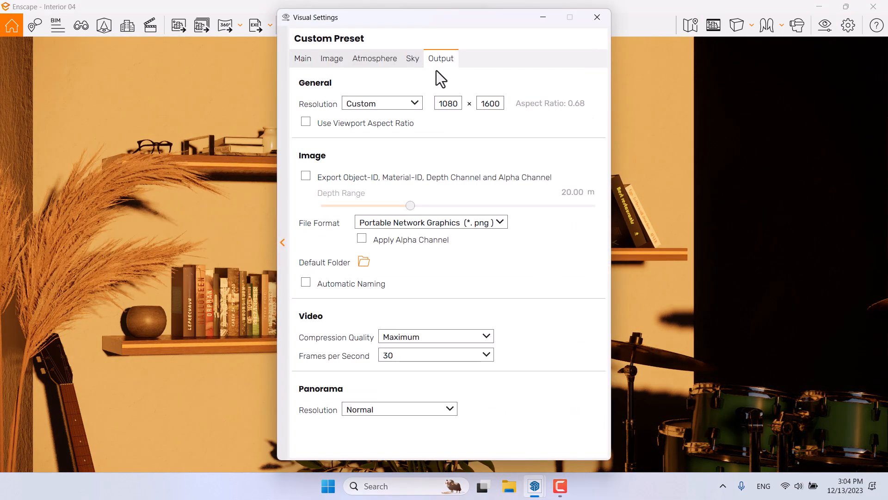
{"action": "double_click", "coordinate": [482, 103]}
{"action": "type", "text": "1440"}
{"action": "left_click", "coordinate": [597, 17]}
{"action": "left_click", "coordinate": [713, 25]}
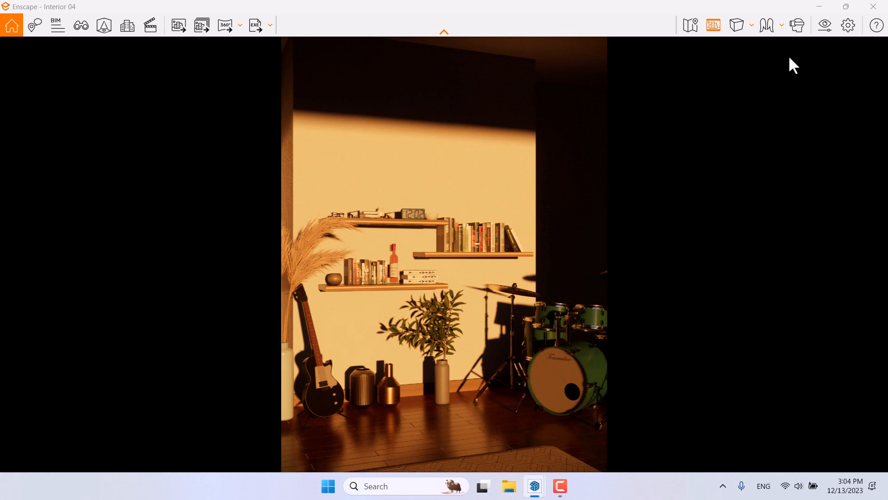
Step: Set the camera field of view to 28°
{"action": "left_click", "coordinate": [822, 26]}
{"action": "left_click_drag", "start_coordinate": [385, 49], "coordinate": [121, 31]}
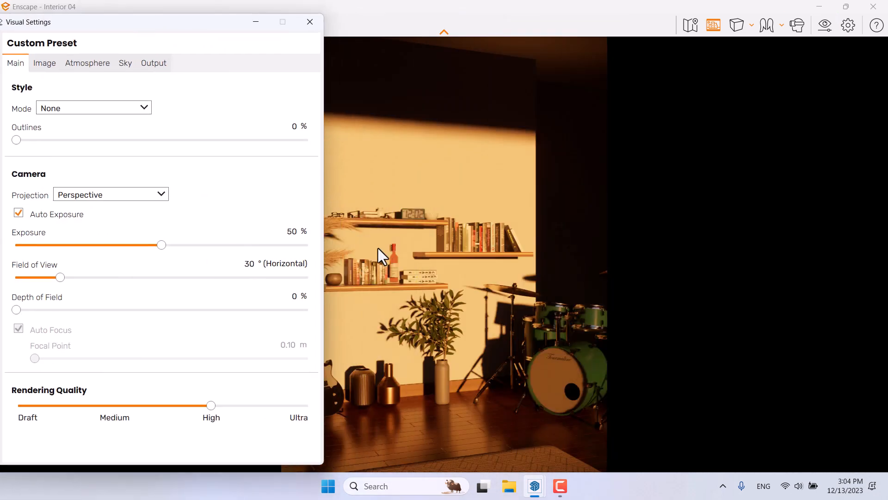
{"action": "left_click_drag", "start_coordinate": [74, 280], "coordinate": [51, 270]}
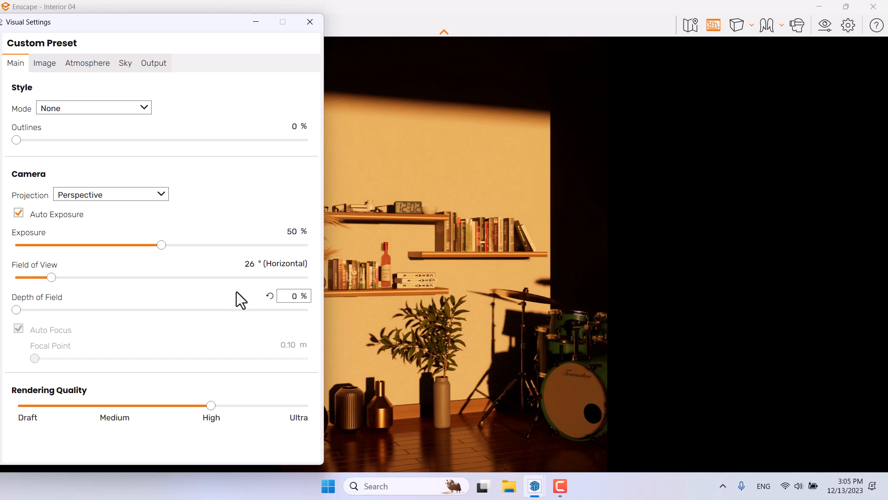
{"action": "double_click", "coordinate": [250, 263]}
{"action": "type", "text": "28"}
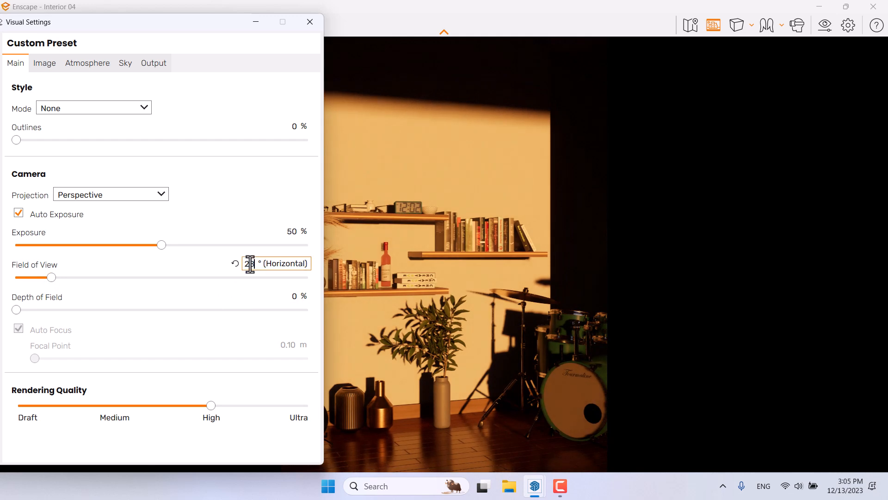
{"action": "left_click", "coordinate": [311, 26]}
Step: Edit view 05, setting its camera Y position to 1.2, and save the view
{"action": "key", "text": "f"}
{"action": "mouse_move", "coordinate": [129, 196]}
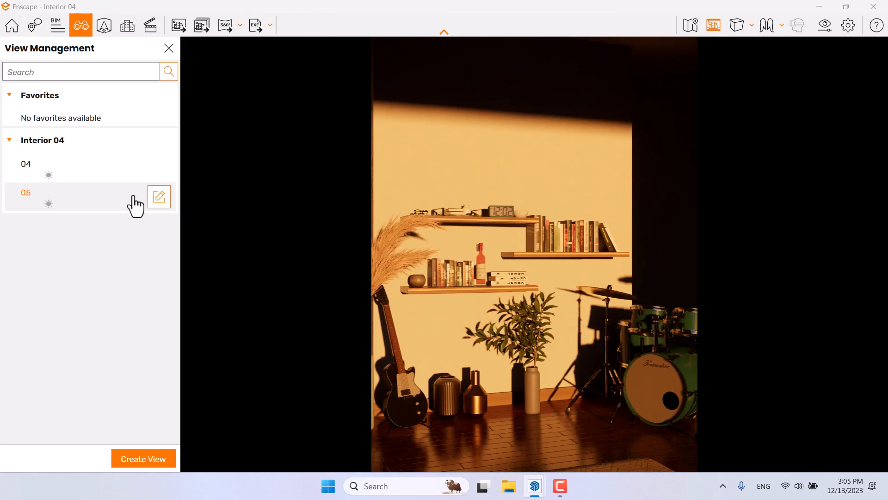
{"action": "left_click", "coordinate": [159, 200]}
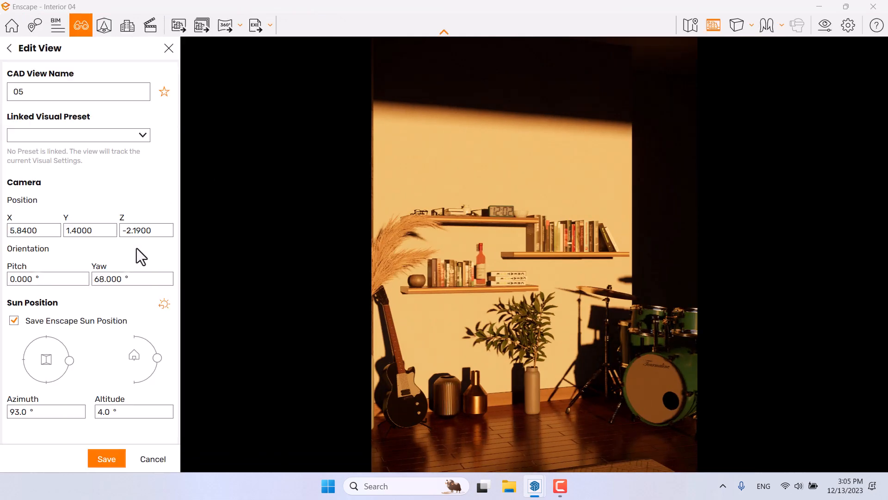
{"action": "double_click", "coordinate": [90, 230]}
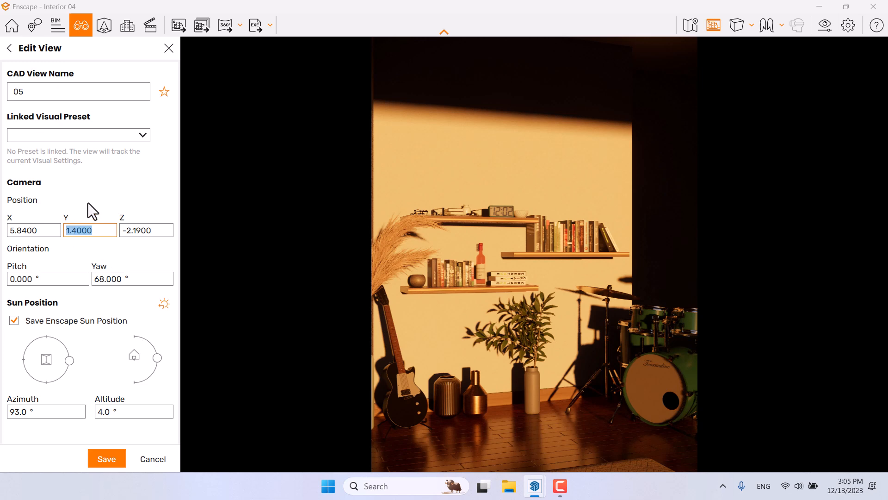
{"action": "type", "text": "1"}
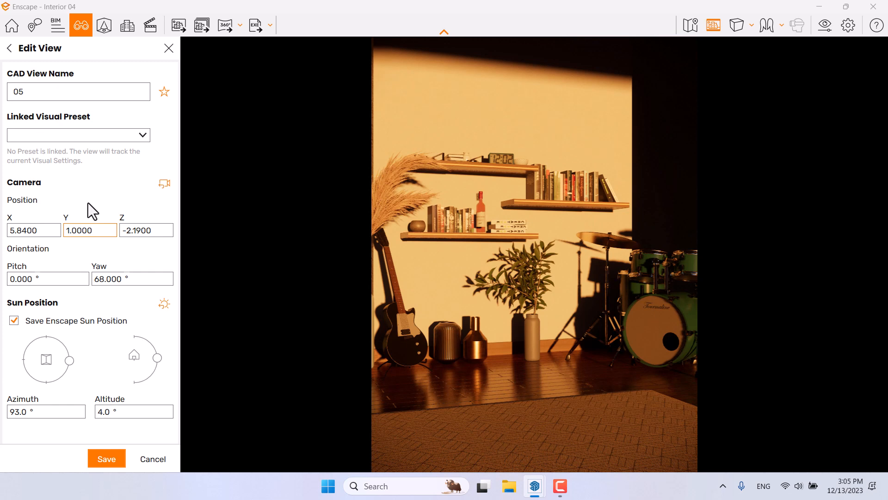
{"action": "key", "text": "ctrl+a"}
{"action": "type", "text": "1.2"}
{"action": "left_click", "coordinate": [103, 454]}
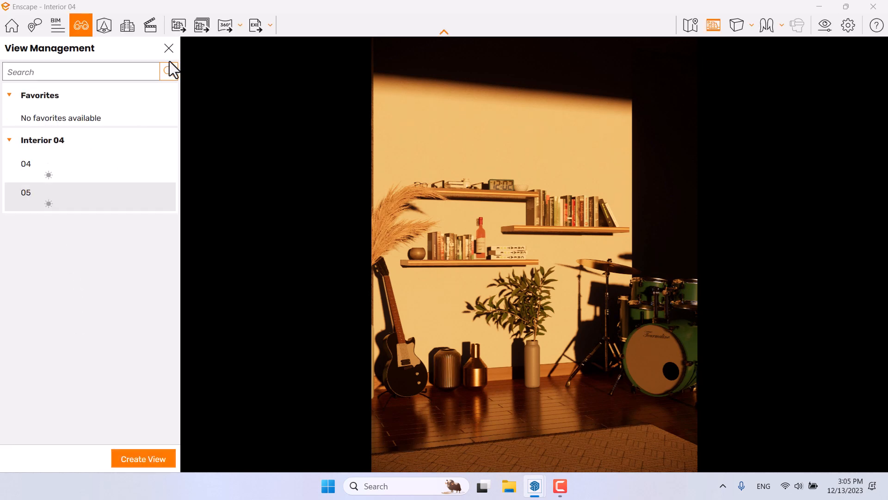
{"action": "left_click", "coordinate": [169, 49]}
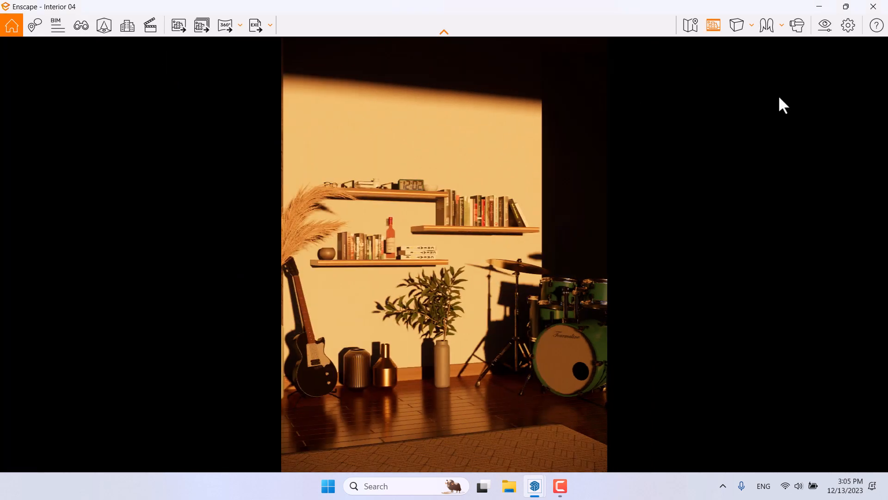
Step: Set the sun brightness in the atmosphere settings to 2%
{"action": "left_click", "coordinate": [824, 29]}
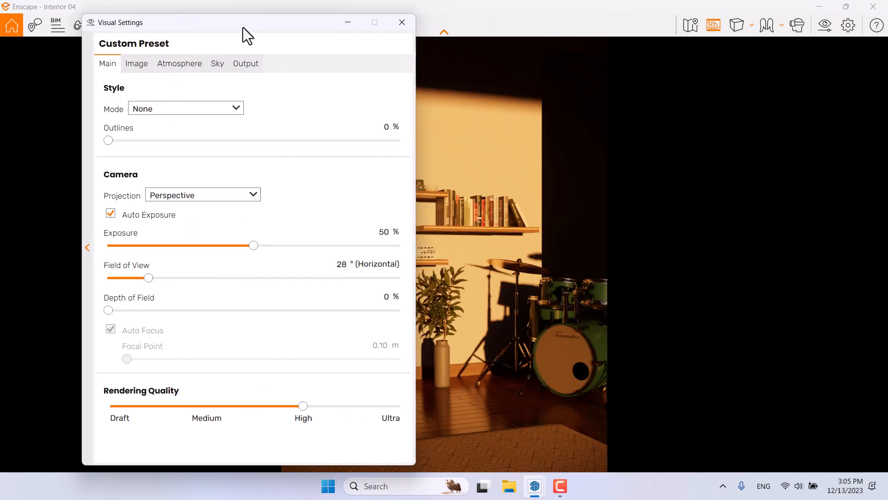
{"action": "left_click_drag", "start_coordinate": [243, 27], "coordinate": [164, 23]}
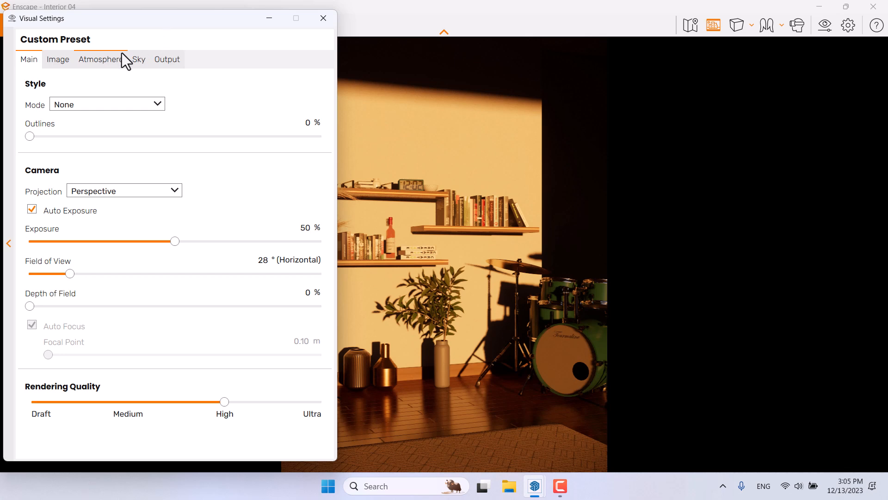
{"action": "left_click", "coordinate": [110, 57]}
{"action": "left_click_drag", "start_coordinate": [77, 218], "coordinate": [27, 217]}
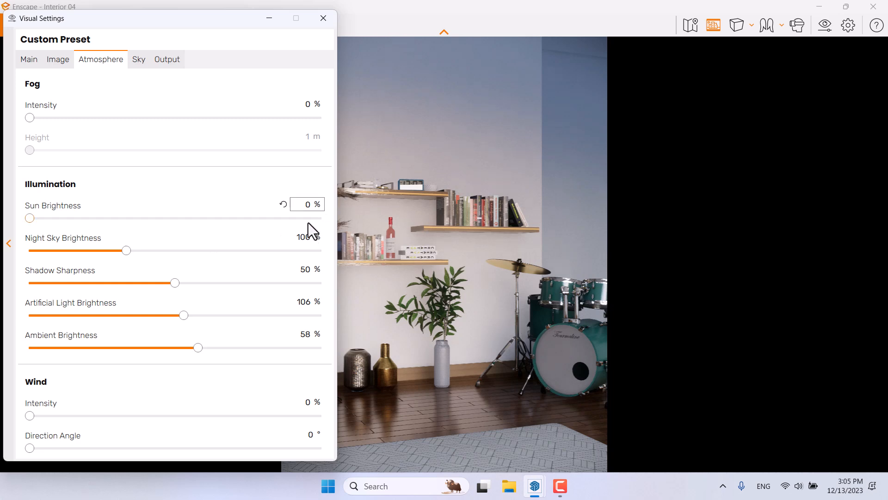
{"action": "mouse_move", "coordinate": [312, 210]}
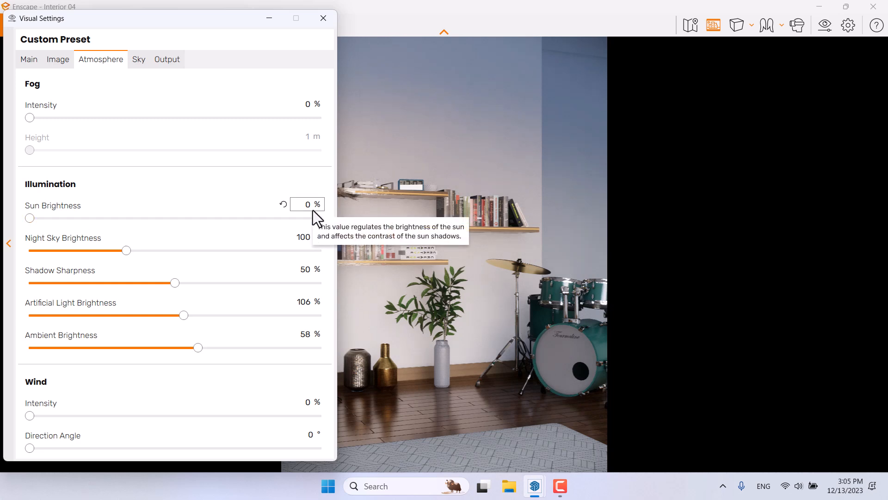
{"action": "double_click", "coordinate": [306, 205]}
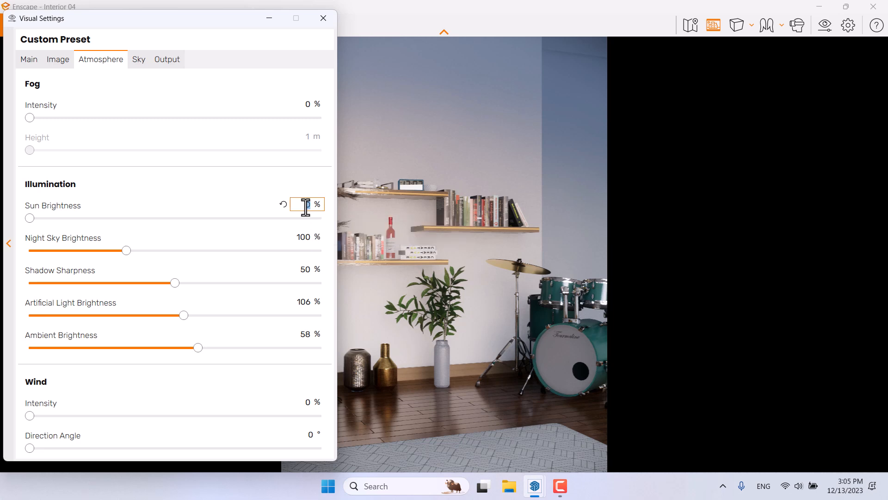
{"action": "type", "text": "2"}
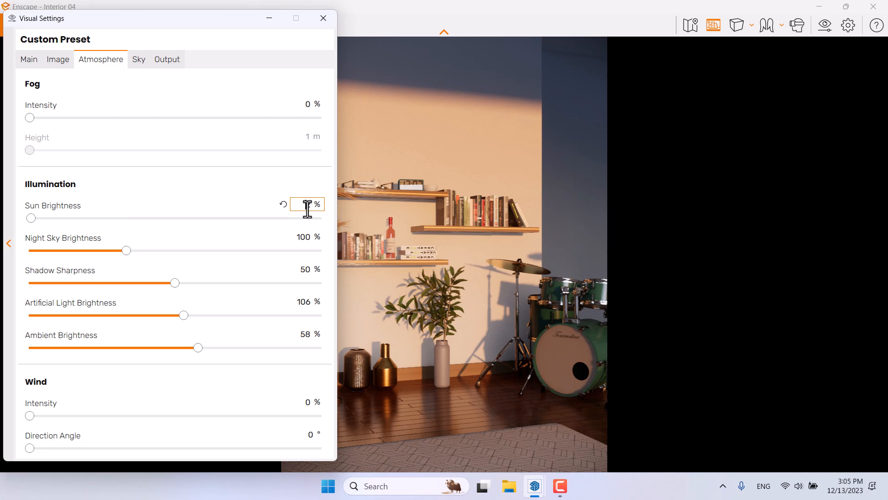
{"action": "key", "text": "BackSpace"}
{"action": "type", "text": "1"}
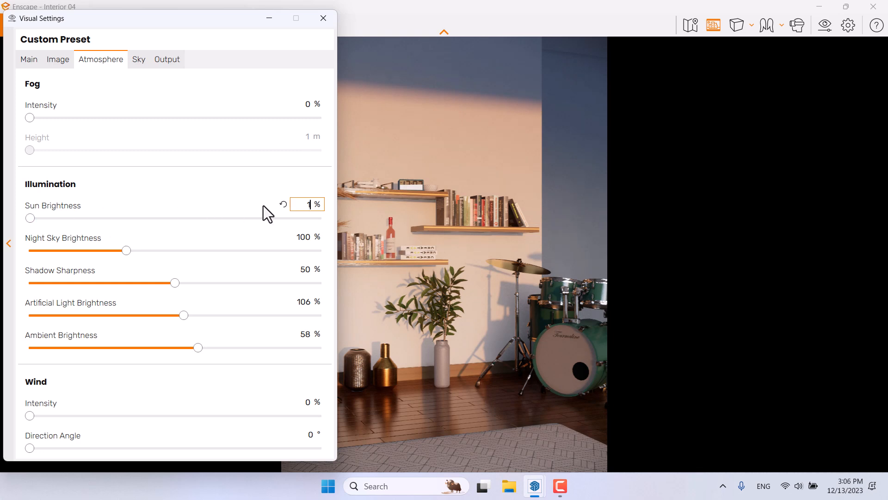
{"action": "double_click", "coordinate": [308, 204]}
{"action": "key", "text": "BackSpace"}
{"action": "type", "text": "2"}
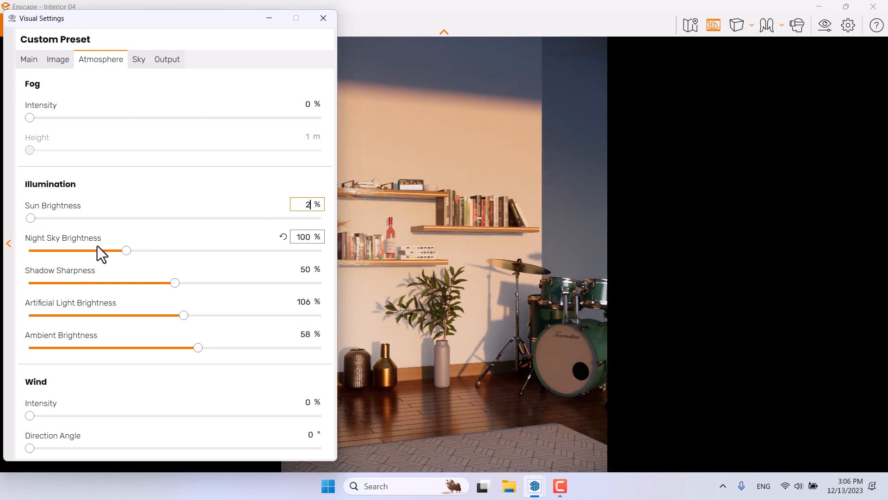
Step: Set the night sky brightness to 44%
{"action": "left_click_drag", "start_coordinate": [125, 251], "coordinate": [91, 252]}
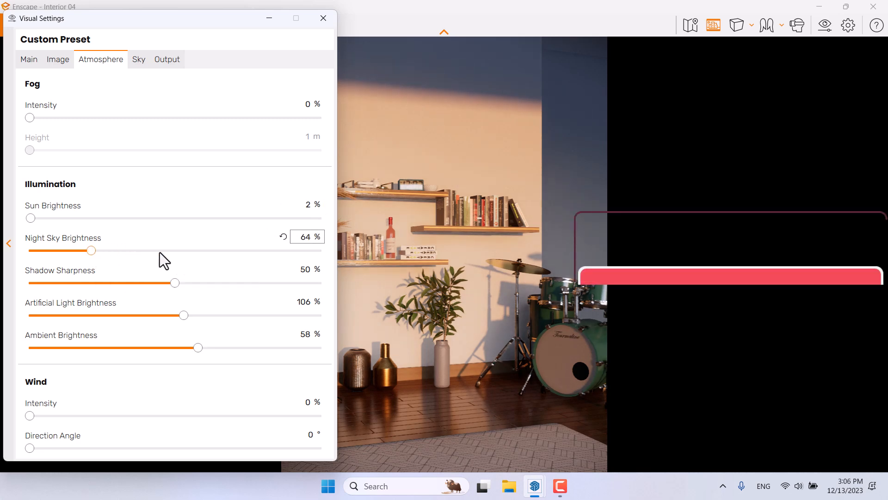
{"action": "double_click", "coordinate": [311, 236]}
{"action": "key", "text": "BackSpace"}
{"action": "type", "text": "44"}
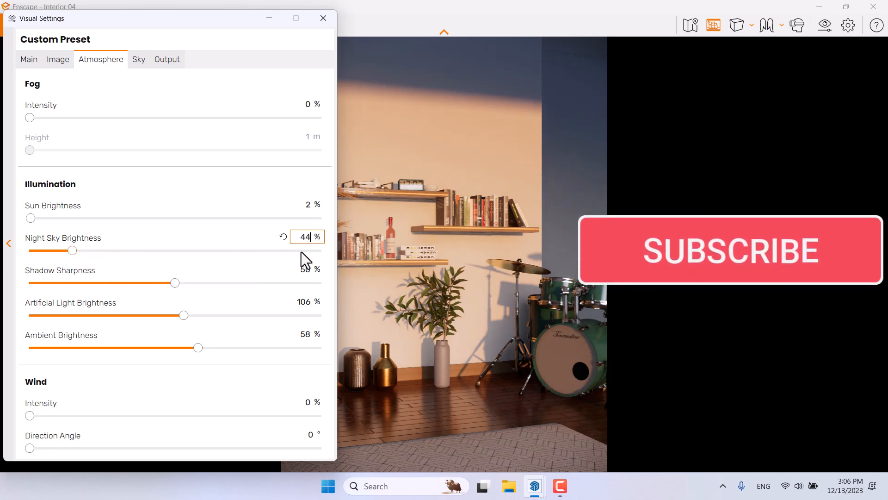
{"action": "left_click", "coordinate": [497, 338]}
Step: Increase the shadow sharpness to 100%
{"action": "scroll", "coordinate": [504, 337], "scroll_direction": "up", "scroll_amount": 6}
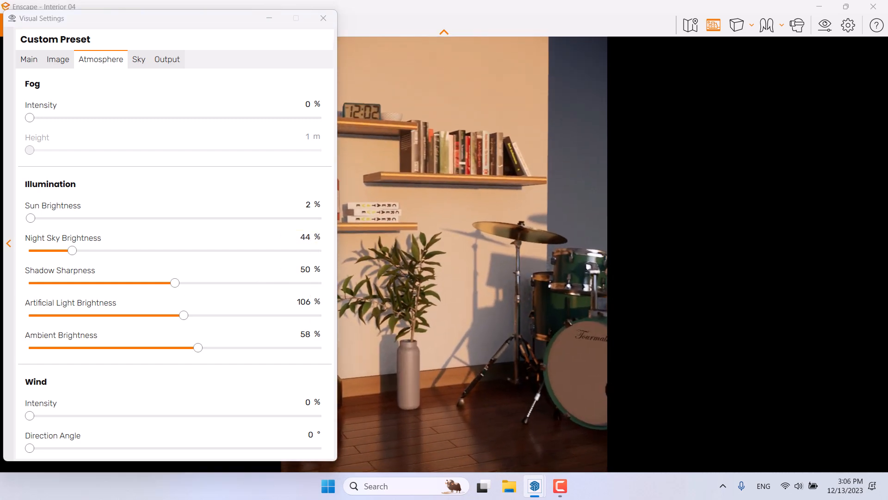
{"action": "left_click_drag", "start_coordinate": [175, 282], "coordinate": [248, 283]}
{"action": "left_click_drag", "start_coordinate": [310, 284], "coordinate": [342, 294]}
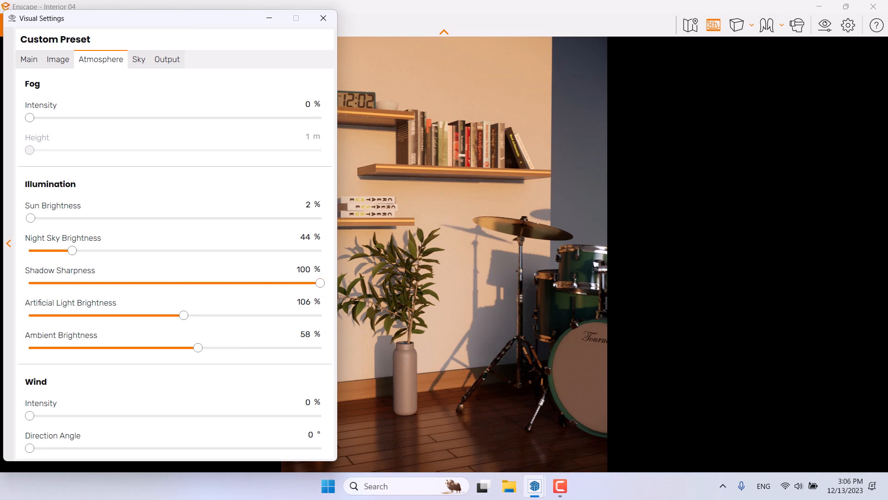
Step: Set the shadow sharpness to 96%
{"action": "left_click_drag", "start_coordinate": [468, 313], "coordinate": [497, 313]}
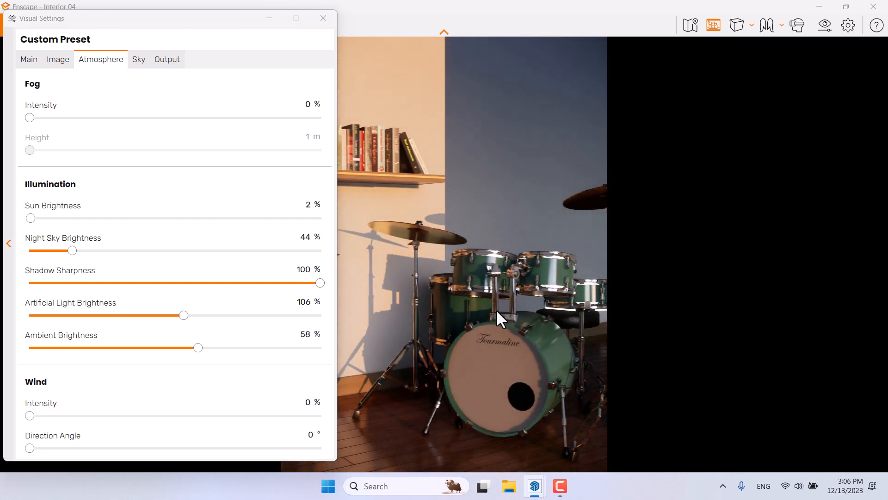
{"action": "left_click", "coordinate": [299, 270]}
{"action": "type", "text": "96"}
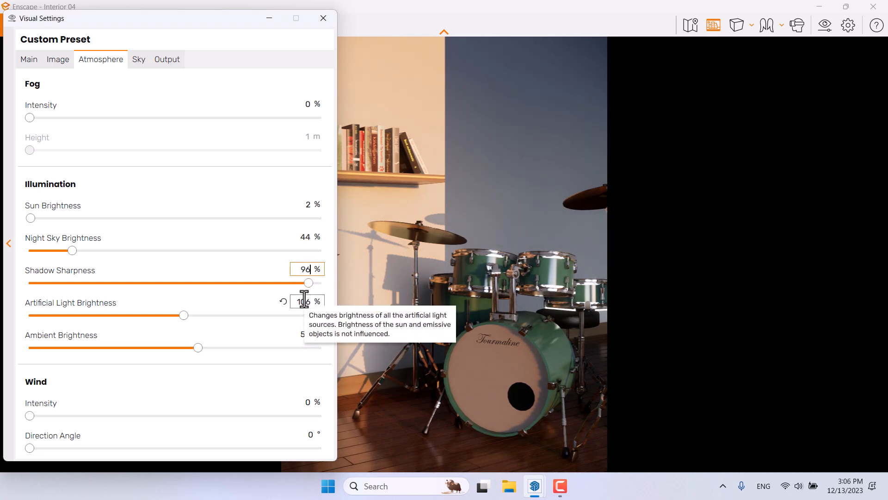
Step: Set the artificial light brightness to 110%
{"action": "double_click", "coordinate": [305, 299]}
{"action": "type", "text": "200"}
{"action": "key", "text": "Return"}
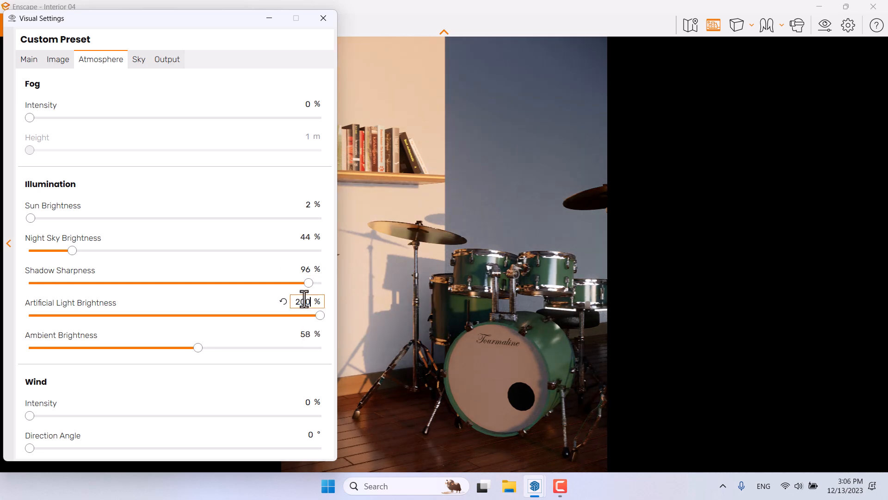
{"action": "left_click_drag", "start_coordinate": [298, 301], "coordinate": [369, 303]}
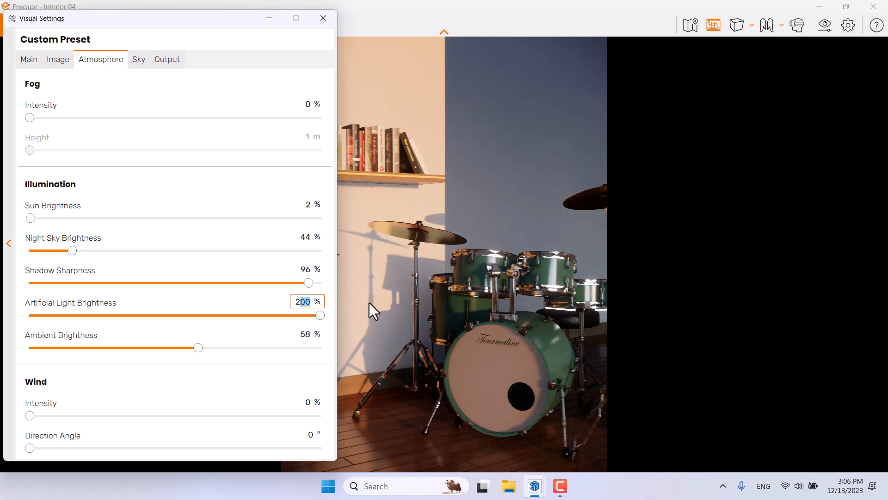
{"action": "type", "text": "110"}
{"action": "key", "text": "Return"}
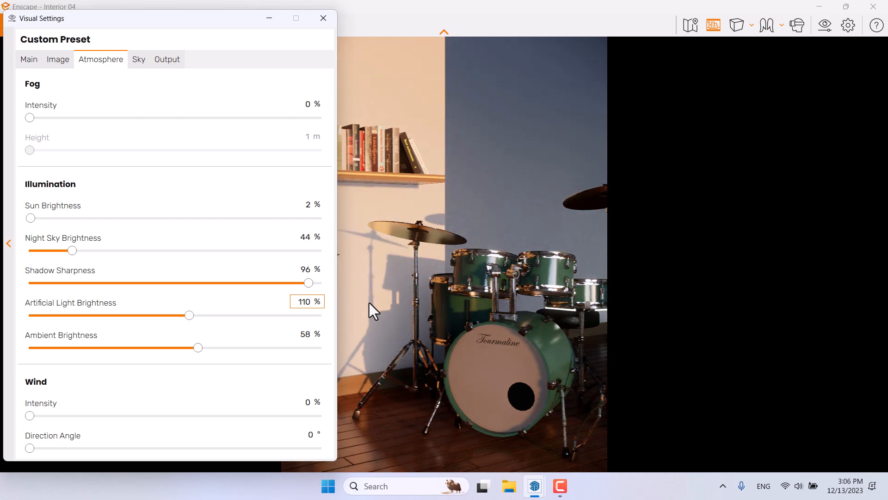
Step: Set the ambient brightness to 62%
{"action": "right_click_drag", "start_coordinate": [363, 363], "coordinate": [506, 360]}
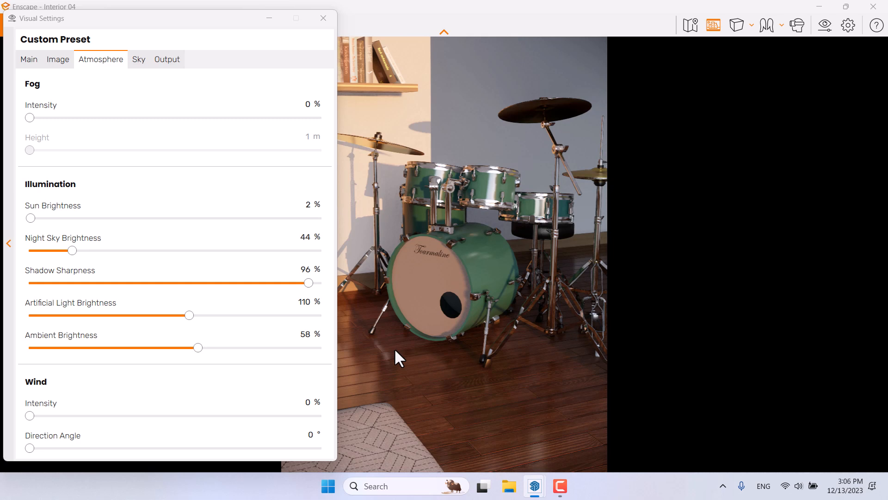
{"action": "double_click", "coordinate": [307, 334]}
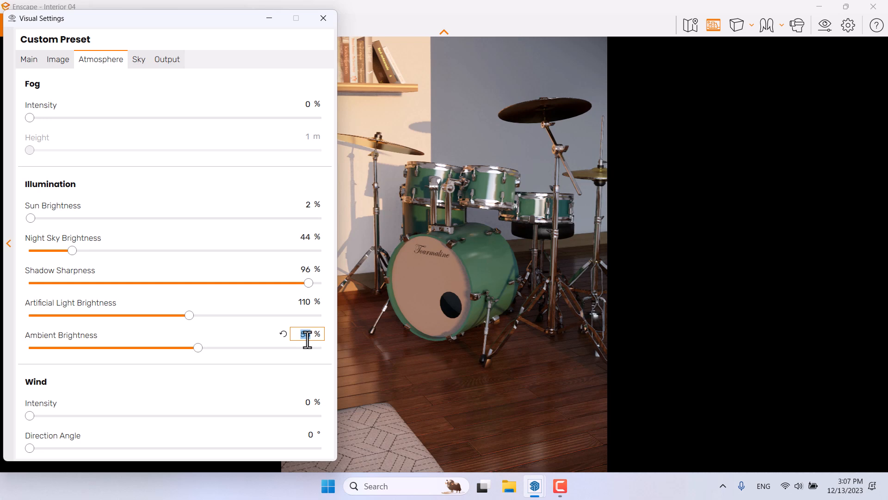
{"action": "key", "text": "BackSpace"}
{"action": "type", "text": "62"}
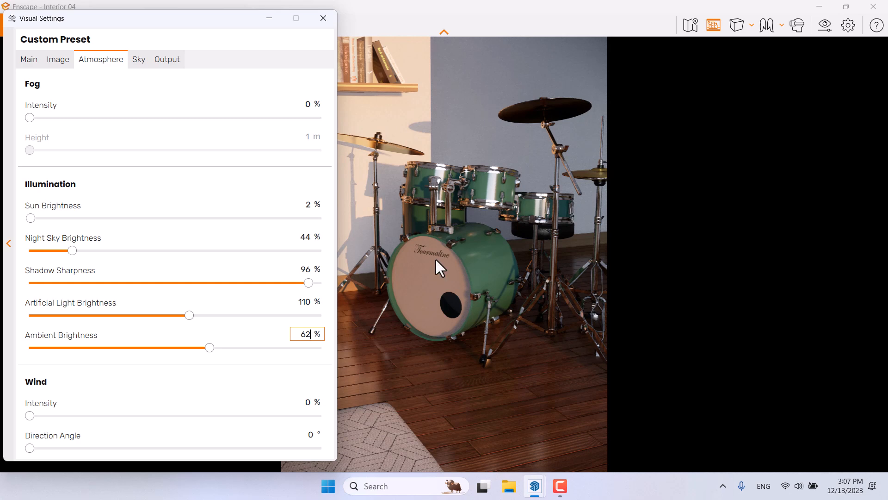
Step: Enable Auto Contrast in the image settings and close the visual settings
{"action": "left_click", "coordinate": [60, 61]}
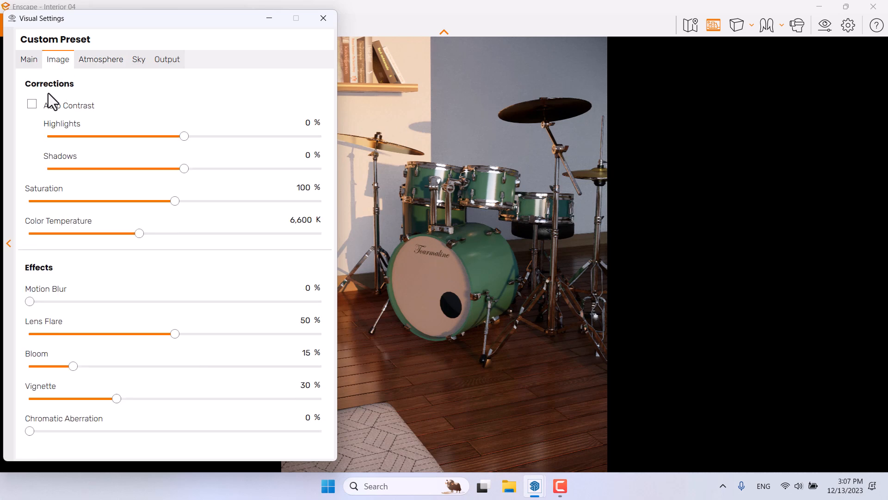
{"action": "left_click", "coordinate": [32, 104]}
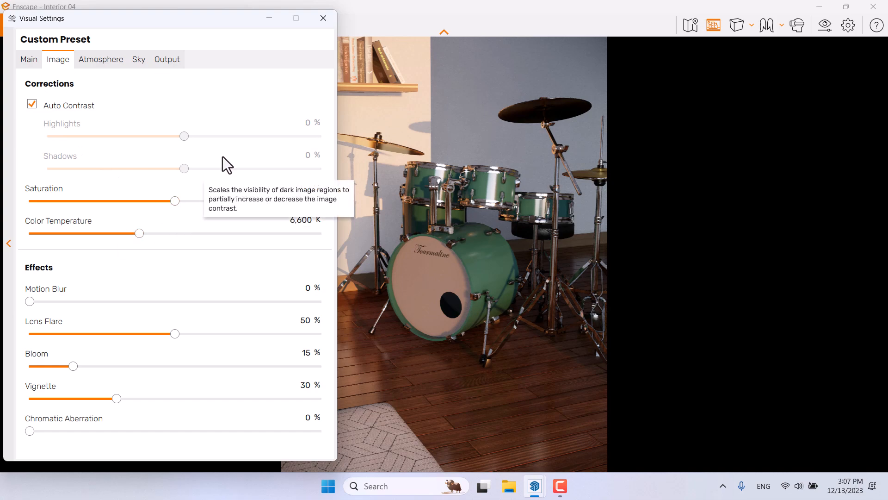
{"action": "left_click", "coordinate": [321, 19]}
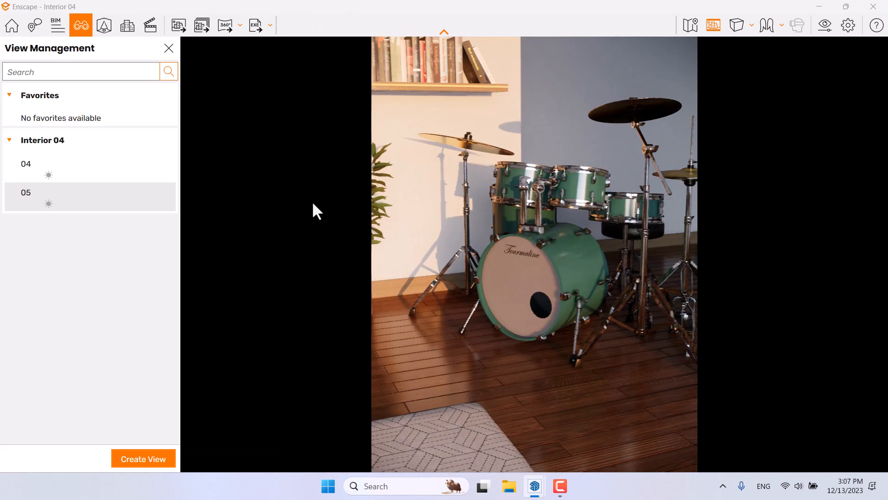
Step: Restore saved view 05 and close the view management panel
{"action": "left_click", "coordinate": [58, 203]}
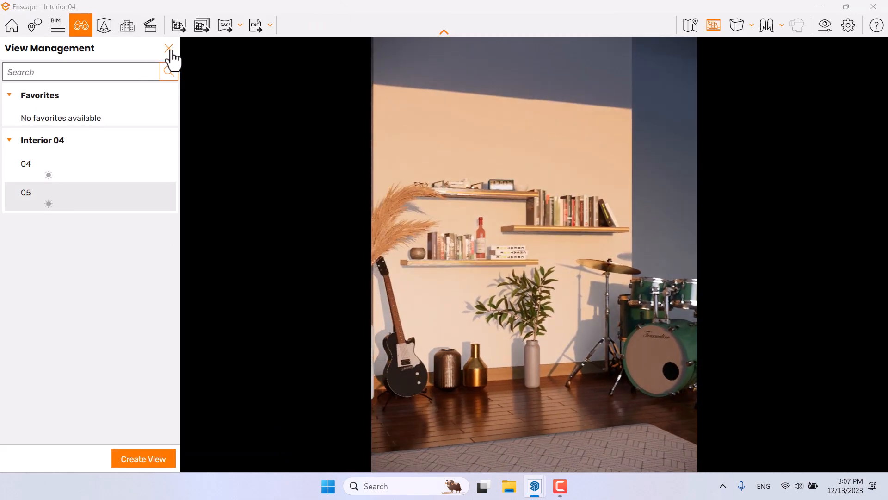
{"action": "left_click", "coordinate": [169, 48]}
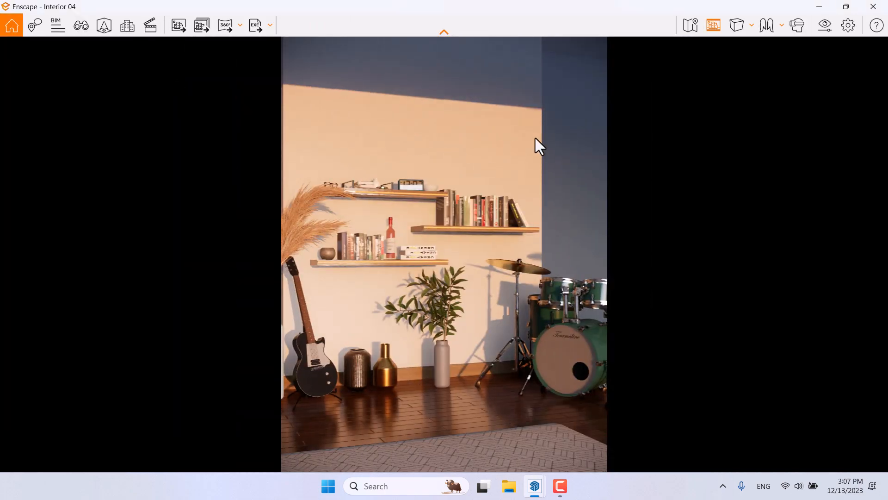
Step: Reopen the visual settings and set the camera field of view to 24°
{"action": "left_click", "coordinate": [825, 25]}
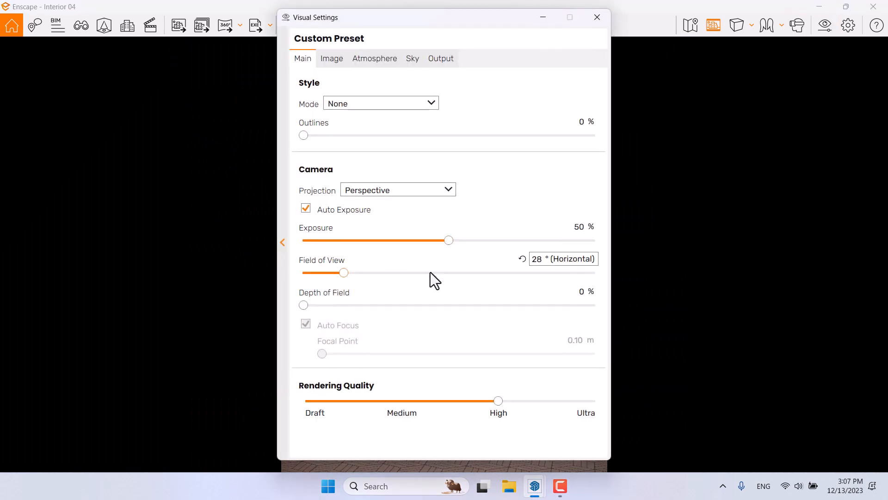
{"action": "left_click_drag", "start_coordinate": [426, 17], "coordinate": [140, 18]}
{"action": "left_click_drag", "start_coordinate": [60, 272], "coordinate": [46, 271]}
{"action": "double_click", "coordinate": [252, 258]}
{"action": "type", "text": "24"}
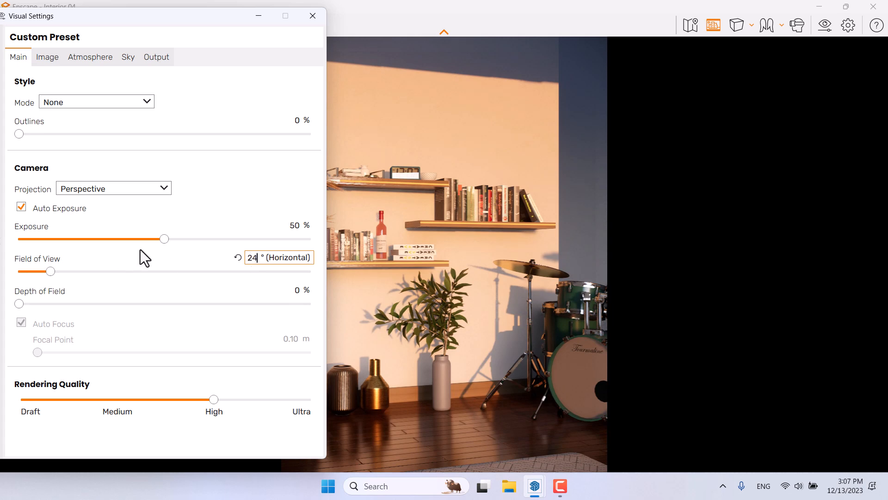
Step: Set the camera exposure to 54% with Auto Exposure enabled
{"action": "left_click", "coordinate": [52, 212]}
{"action": "left_click_drag", "start_coordinate": [166, 242], "coordinate": [194, 241]}
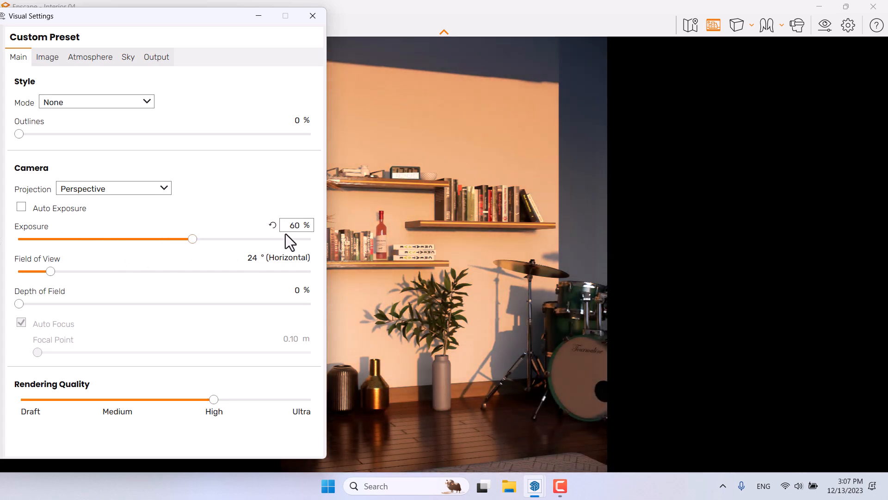
{"action": "type", "text": "58"}
{"action": "key", "text": "Return"}
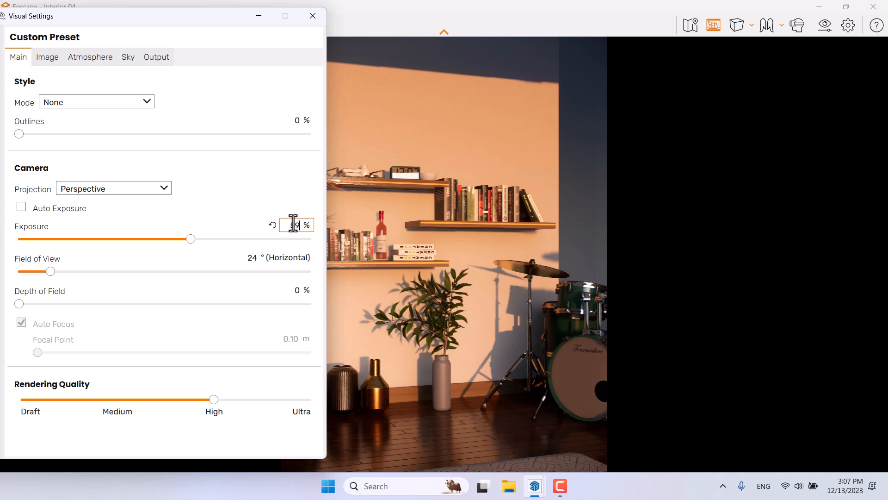
{"action": "left_click", "coordinate": [65, 210]}
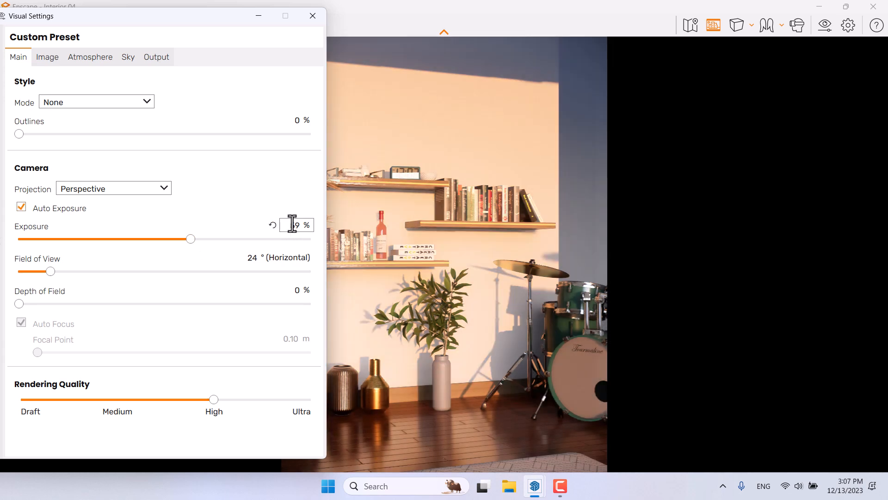
{"action": "type", "text": "54"}
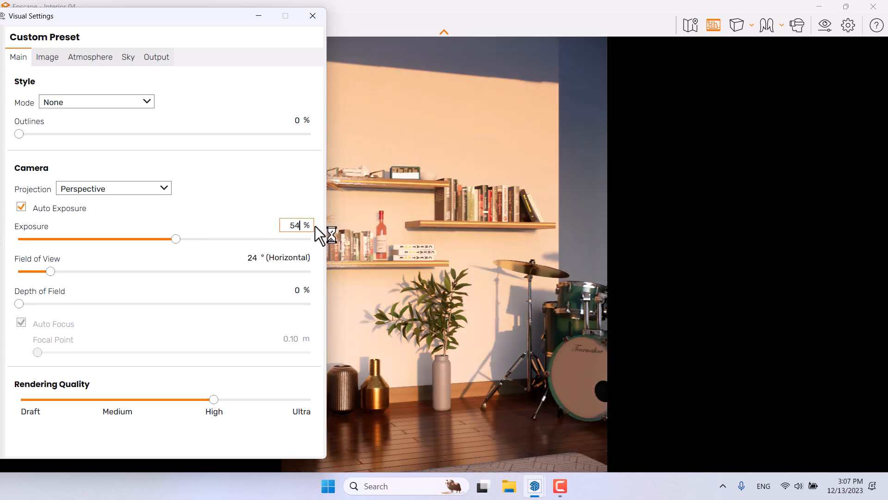
Step: Set the depth of field to 8% with manual focus at a 5.00 m focal point
{"action": "left_click_drag", "start_coordinate": [18, 304], "coordinate": [56, 305]}
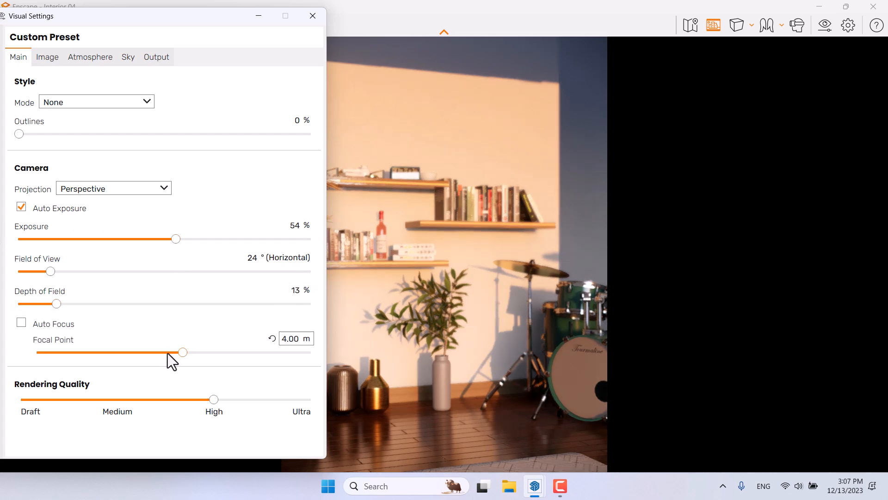
{"action": "mouse_move", "coordinate": [181, 353]}
{"action": "left_mouse_down"}
{"action": "mouse_move", "coordinate": [154, 357]}
{"action": "mouse_move", "coordinate": [192, 363]}
{"action": "left_mouse_up"}
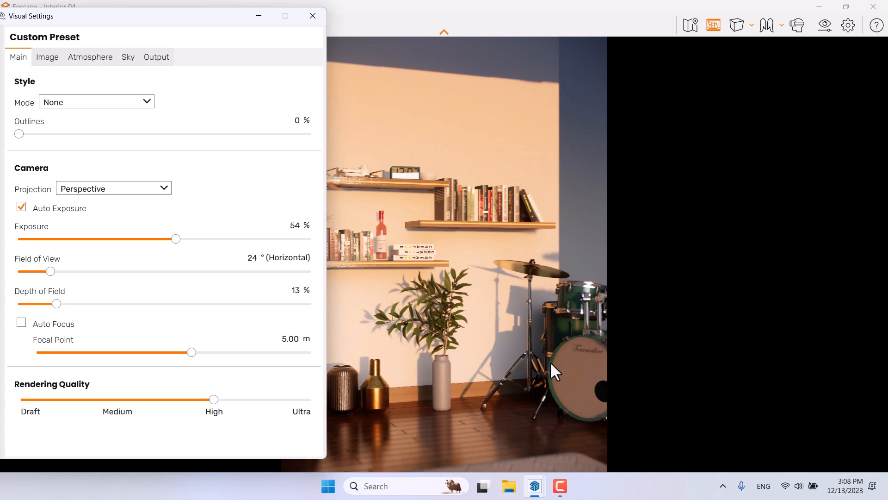
{"action": "left_click", "coordinate": [292, 343]}
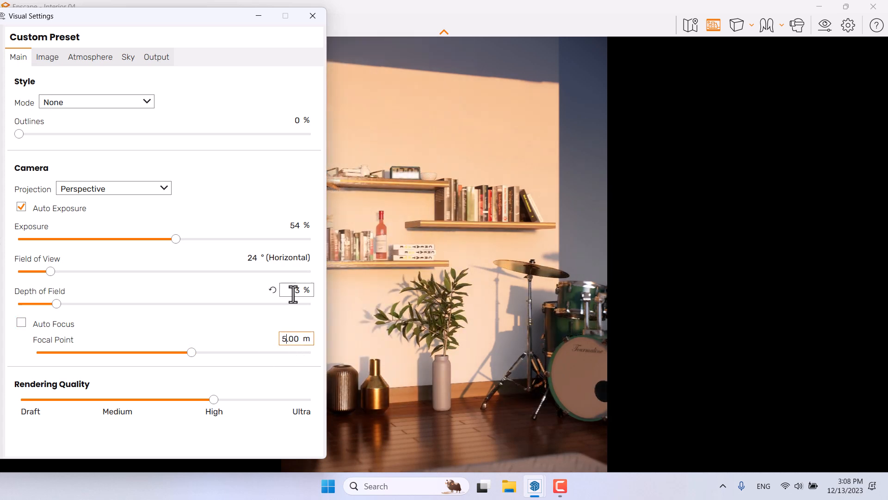
{"action": "left_click_drag", "start_coordinate": [56, 304], "coordinate": [95, 307]}
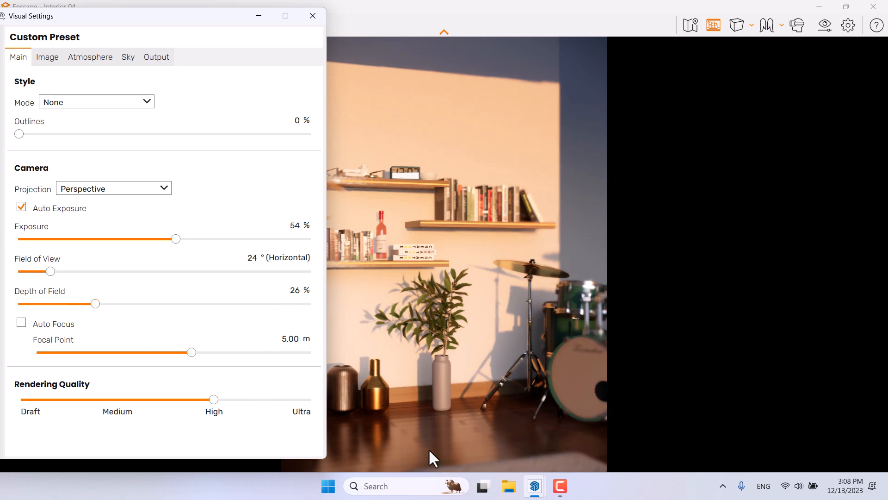
{"action": "double_click", "coordinate": [294, 291]}
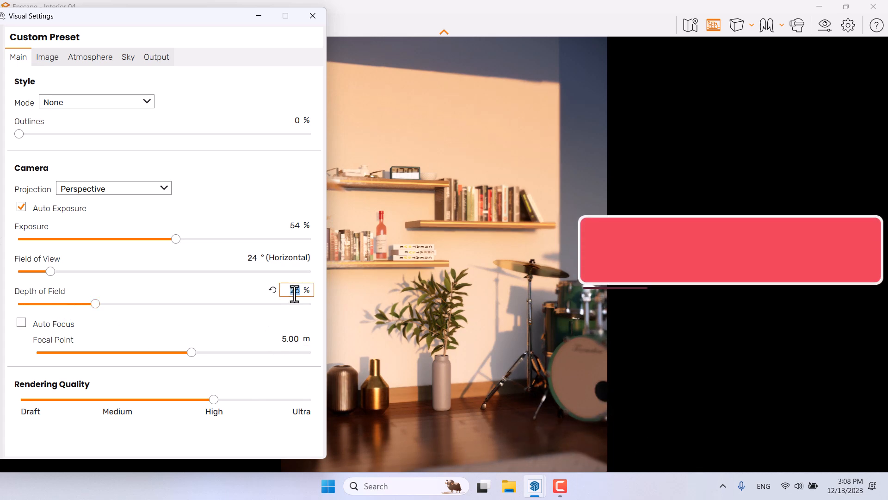
{"action": "type", "text": "8"}
{"action": "key", "text": "Return"}
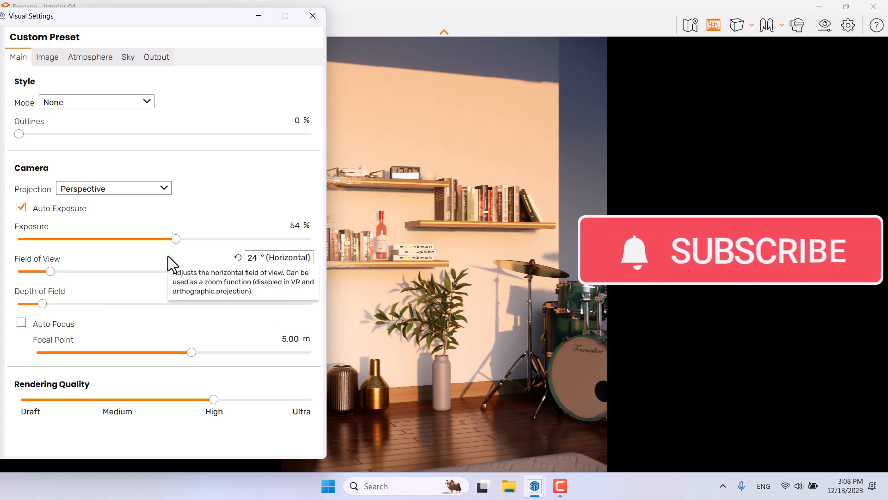
Step: Set the outlines strength to 8%
{"action": "left_click_drag", "start_coordinate": [18, 133], "coordinate": [38, 133]}
{"action": "double_click", "coordinate": [297, 120]}
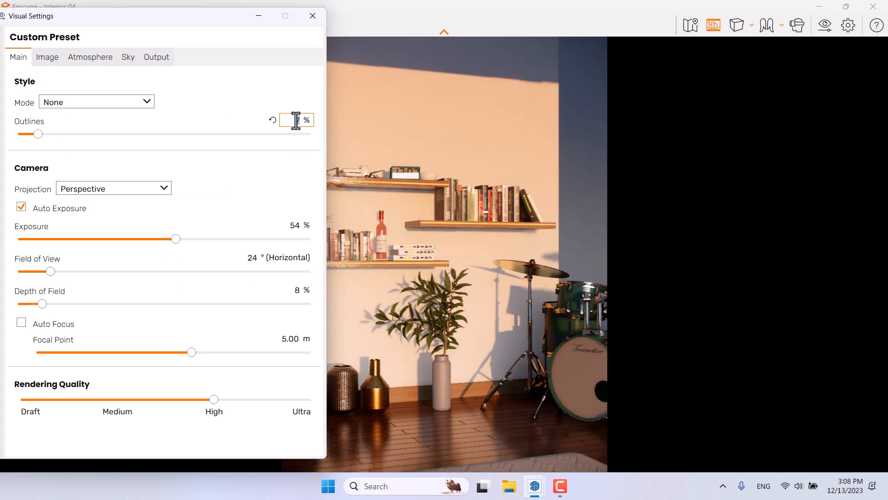
{"action": "type", "text": "8"}
Step: Increase the image saturation to 112%
{"action": "left_click", "coordinate": [59, 57]}
{"action": "left_click", "coordinate": [564, 488]}
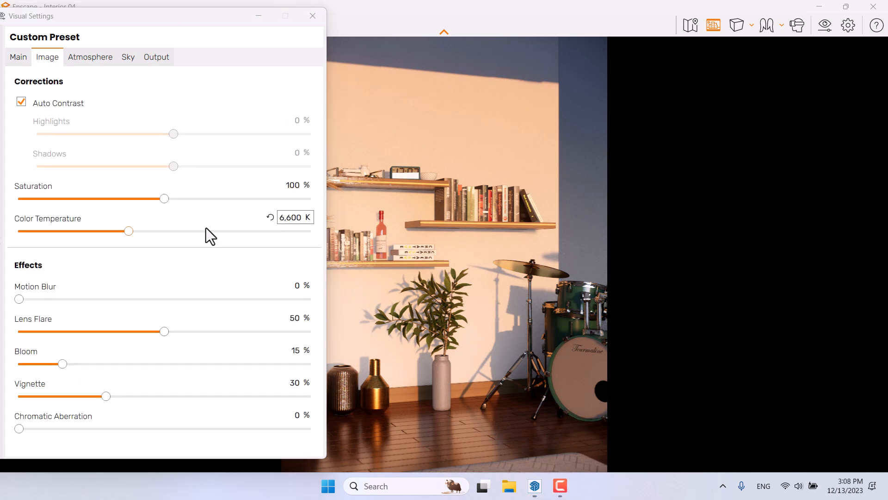
{"action": "left_click_drag", "start_coordinate": [163, 199], "coordinate": [179, 198]}
{"action": "left_click", "coordinate": [297, 190]}
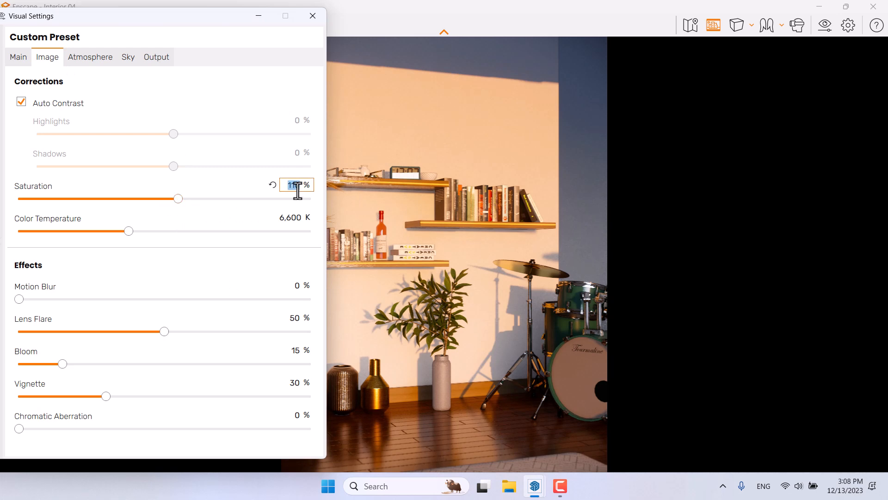
{"action": "type", "text": "112"}
Step: Set the sun brightness in the atmosphere settings to 0%
{"action": "left_click", "coordinate": [106, 57]}
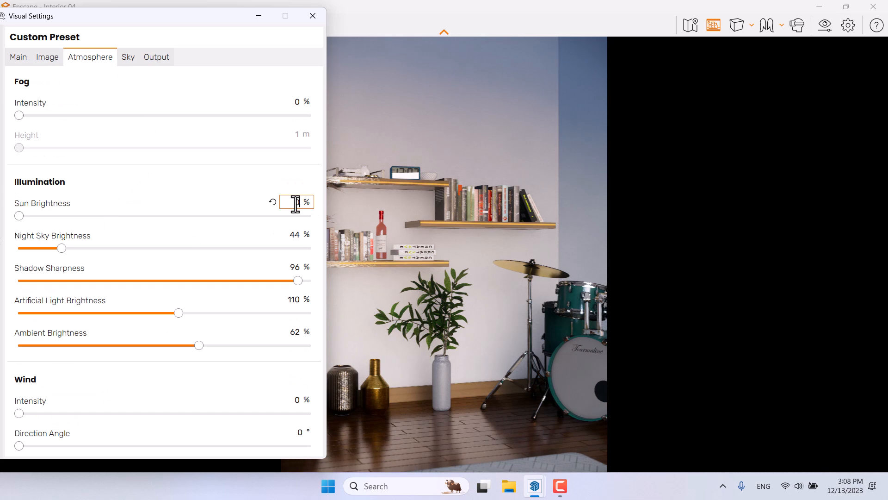
{"action": "type", "text": "1"}
{"action": "double_click", "coordinate": [301, 203]}
{"action": "type", "text": "0"}
Step: Set the image color temperature to 4200 K
{"action": "left_click", "coordinate": [51, 57]}
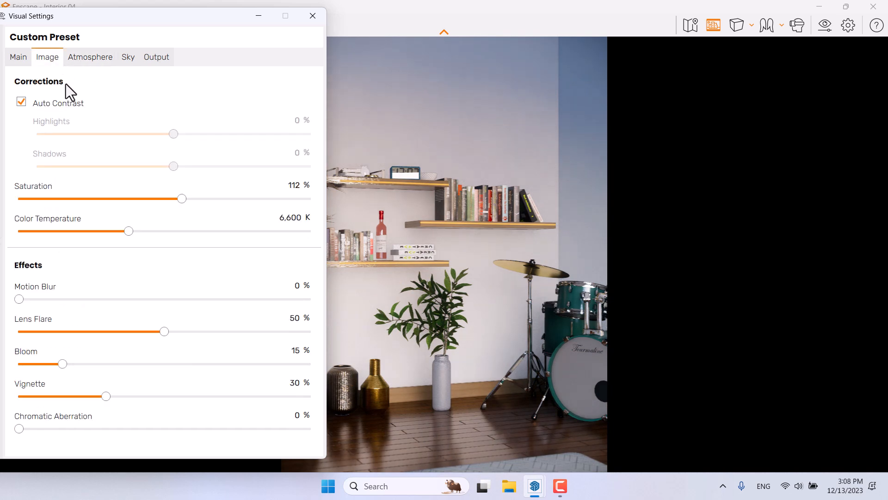
{"action": "left_click_drag", "start_coordinate": [125, 233], "coordinate": [84, 230]}
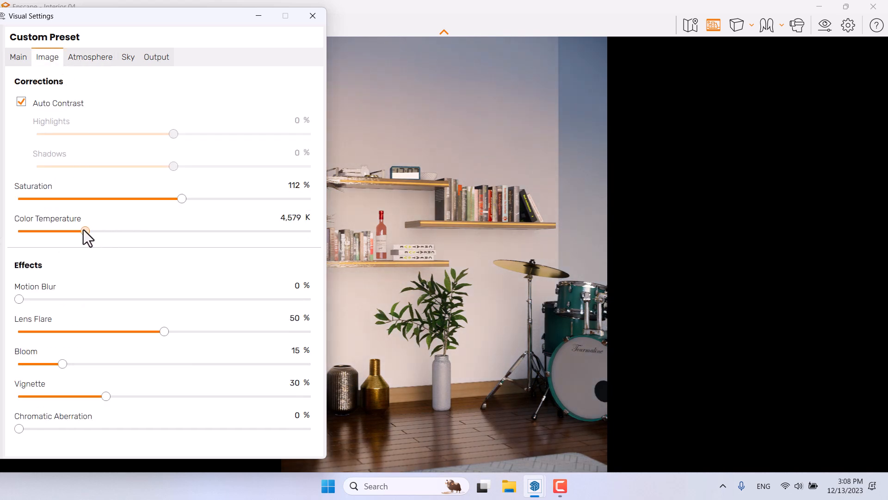
{"action": "left_click", "coordinate": [302, 217]}
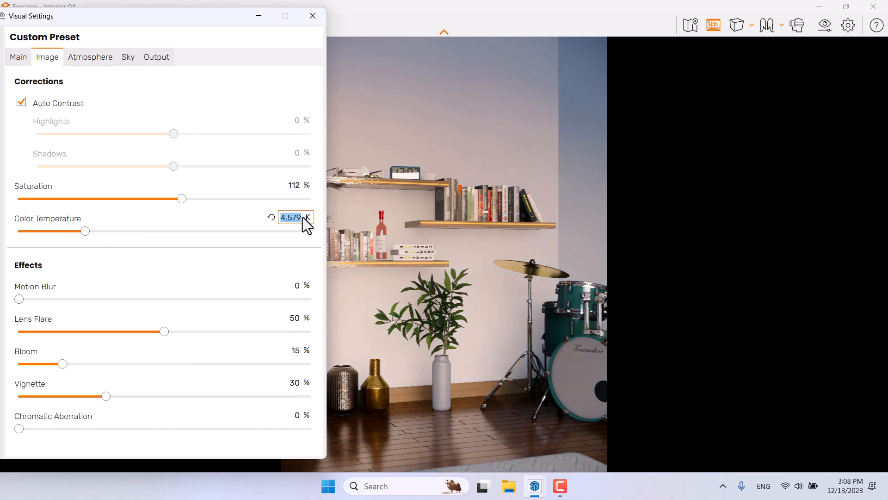
{"action": "type", "text": "4200"}
{"action": "key", "text": "Return"}
Step: Set the bloom effect to 22% and the lens flare to 66%
{"action": "left_click_drag", "start_coordinate": [63, 365], "coordinate": [81, 364]}
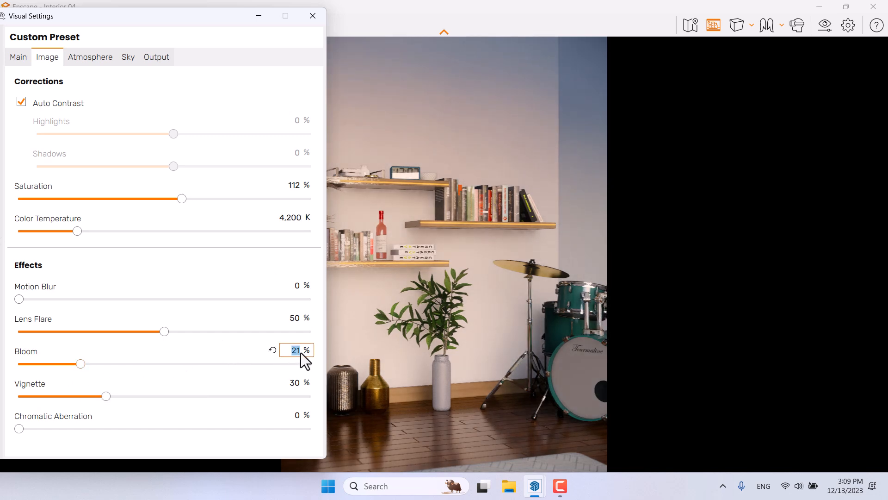
{"action": "type", "text": "22"}
{"action": "left_click", "coordinate": [296, 323]}
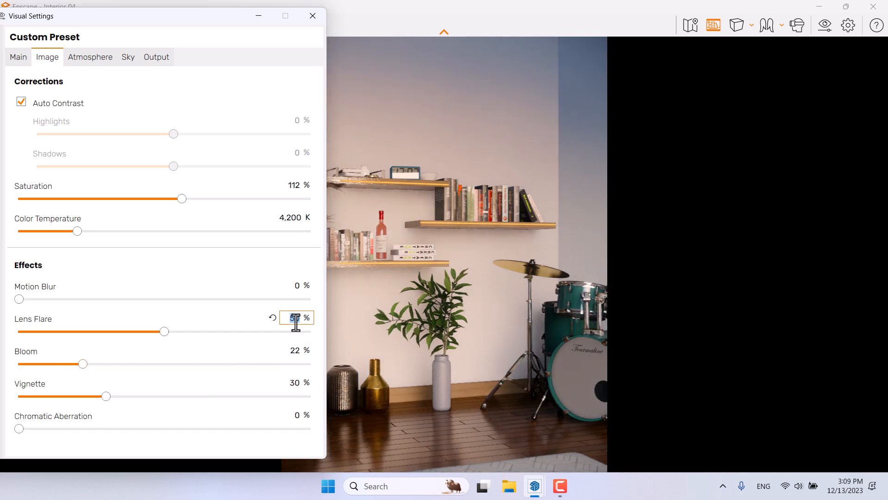
{"action": "type", "text": "66"}
Step: Set the vignette to 54%, review the other visual settings tabs, and close the visual settings
{"action": "left_click", "coordinate": [294, 384]}
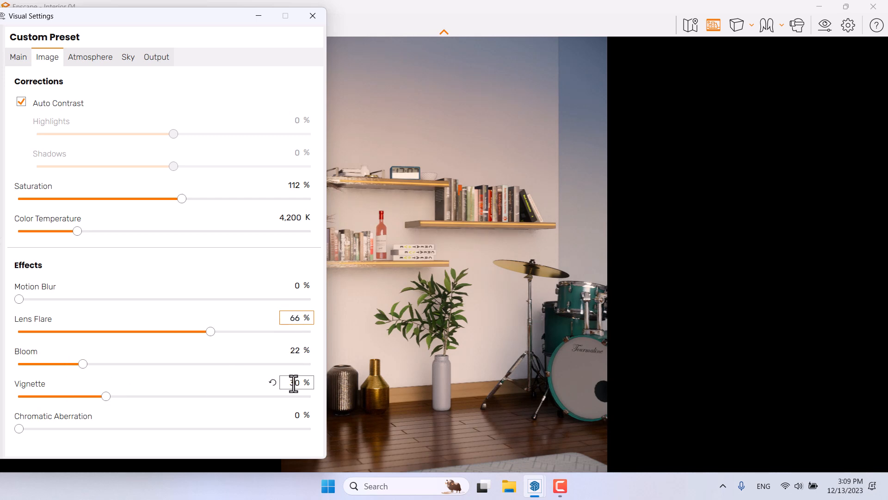
{"action": "type", "text": "54"}
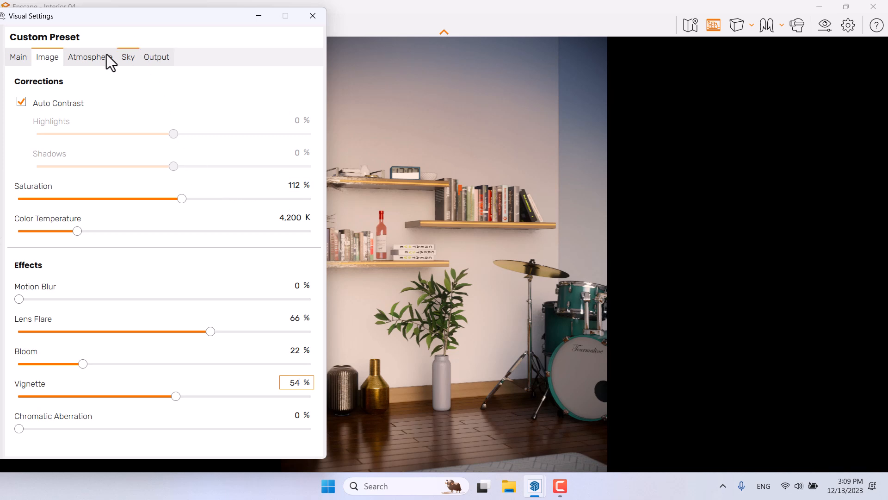
{"action": "left_click", "coordinate": [81, 58]}
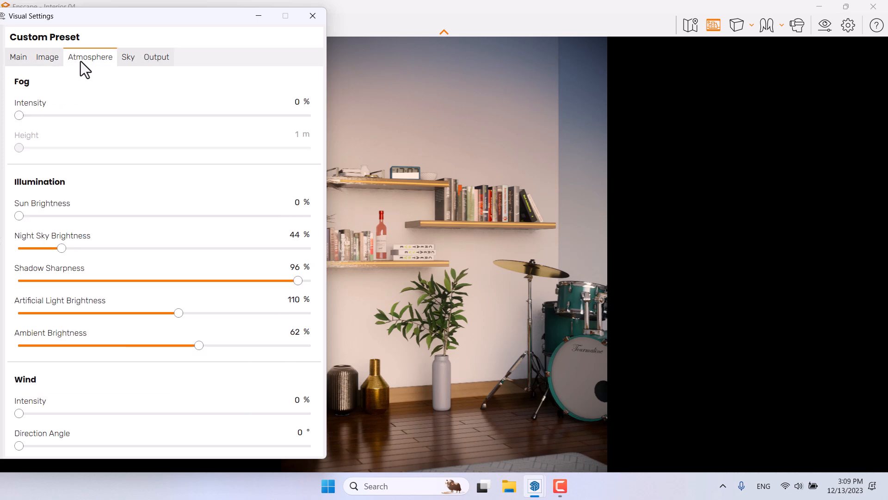
{"action": "left_click", "coordinate": [122, 56]}
{"action": "left_click", "coordinate": [166, 65]}
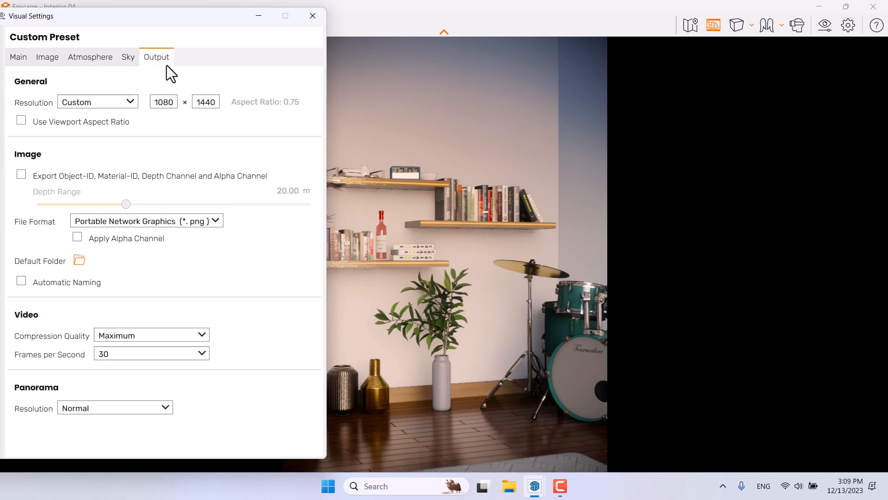
{"action": "left_click", "coordinate": [25, 57]}
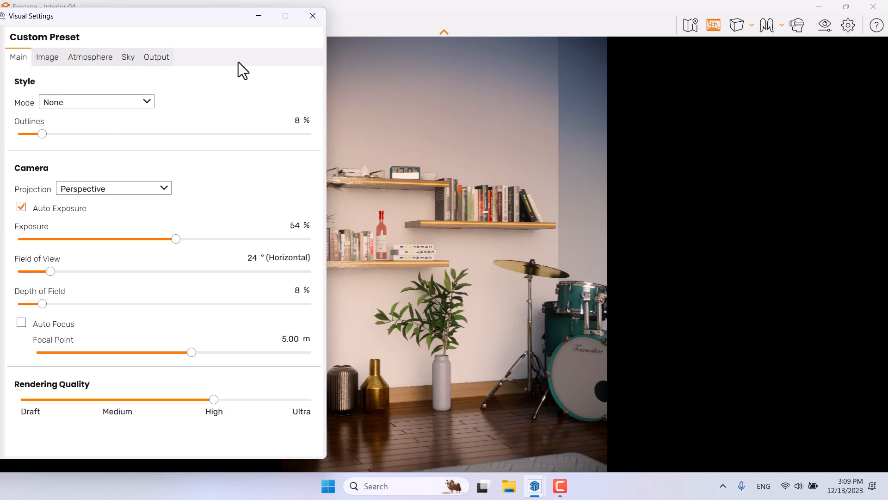
{"action": "left_click", "coordinate": [313, 15]}
Step: Tile the Enscape viewer beside the SketchUp window and zoom SketchUp in on the shelf's LED strip
{"action": "double_click", "coordinate": [552, 18]}
{"action": "left_click_drag", "start_coordinate": [602, 112], "coordinate": [882, 105]}
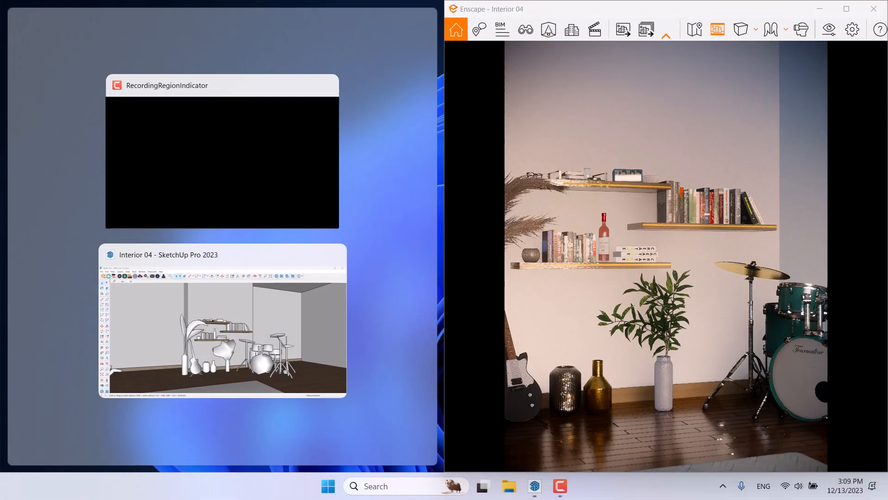
{"action": "left_click", "coordinate": [199, 293]}
{"action": "scroll", "coordinate": [253, 252], "scroll_direction": "up", "scroll_amount": 10}
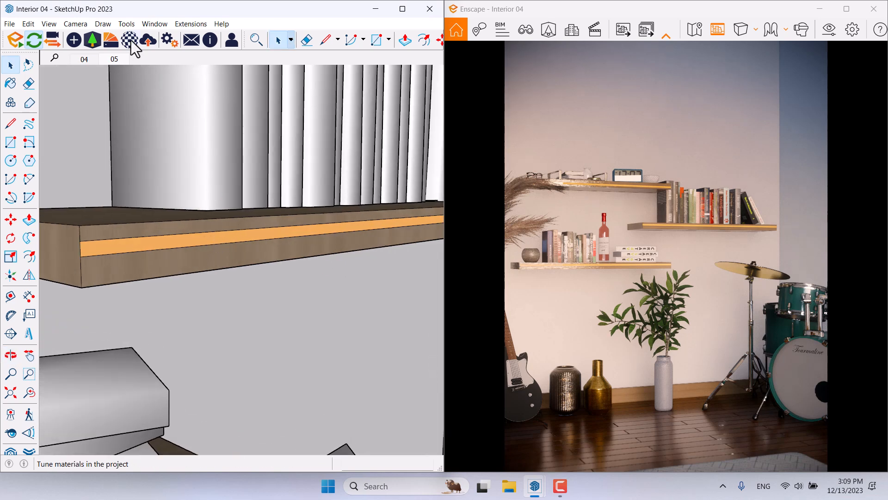
Step: Open the Enscape material editor and change the Bisque material's type to Self-illuminated
{"action": "left_click", "coordinate": [131, 40]}
{"action": "left_click", "coordinate": [113, 108]}
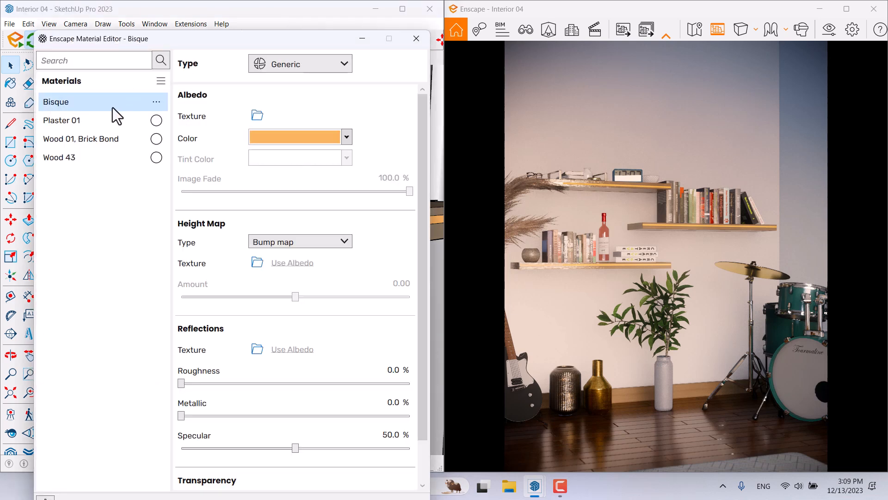
{"action": "left_click", "coordinate": [298, 65]}
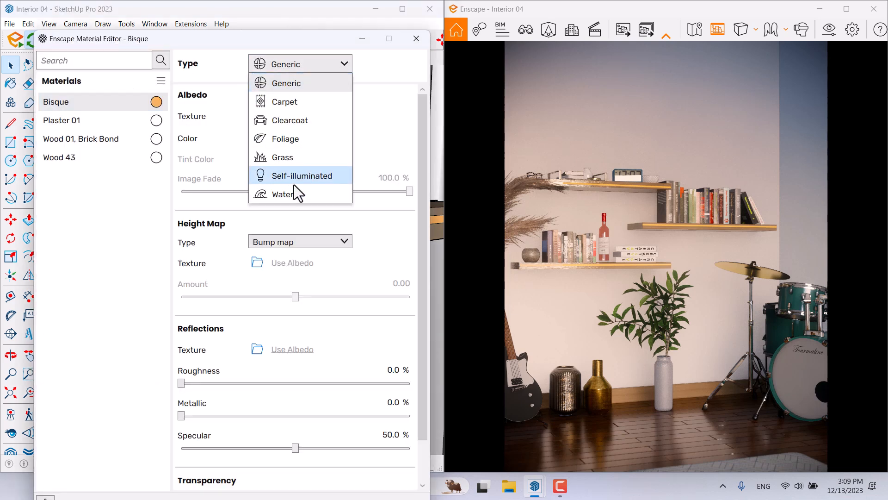
{"action": "left_click", "coordinate": [292, 184]}
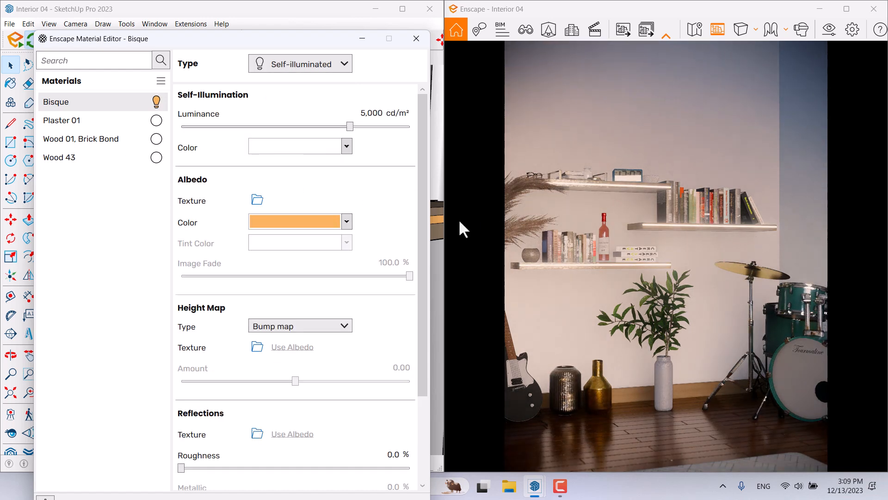
Step: Copy the Bisque albedo color #FAB45E and apply it as the self-illumination color
{"action": "left_click", "coordinate": [320, 240]}
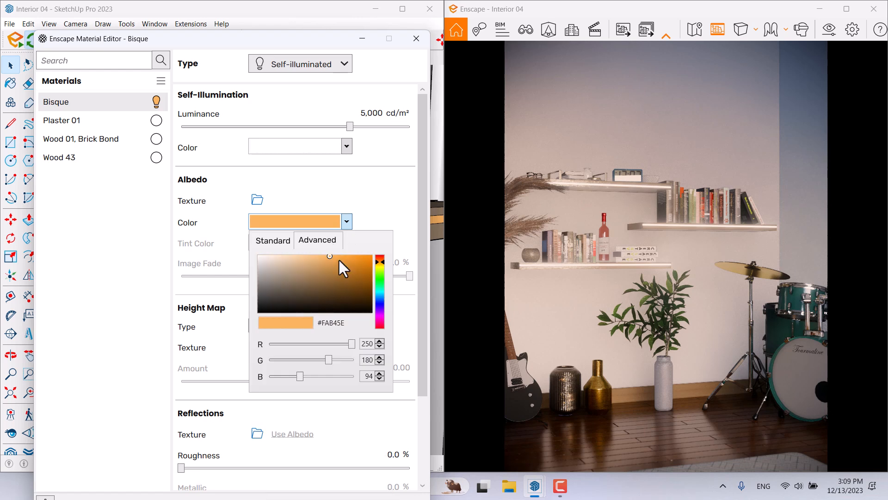
{"action": "left_click_drag", "start_coordinate": [348, 323], "coordinate": [261, 325]}
{"action": "key", "text": "ctrl+c"}
{"action": "left_click", "coordinate": [404, 167]}
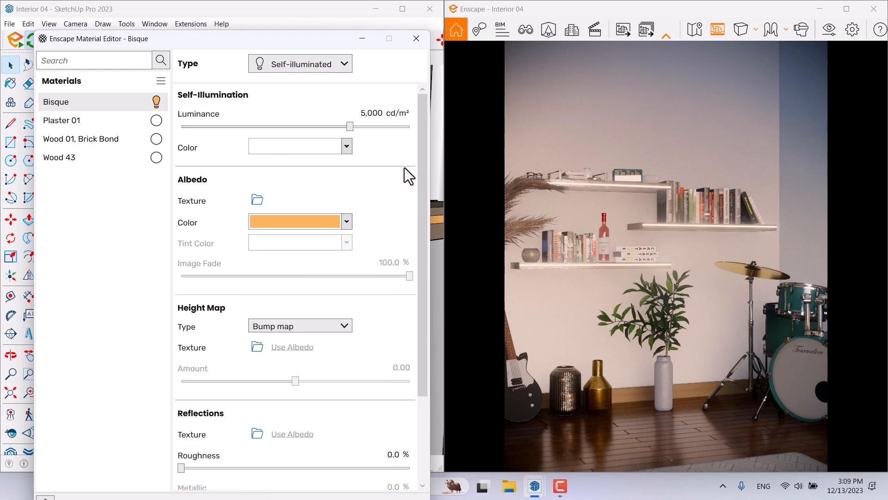
{"action": "left_click", "coordinate": [346, 146]}
{"action": "left_click", "coordinate": [318, 165]}
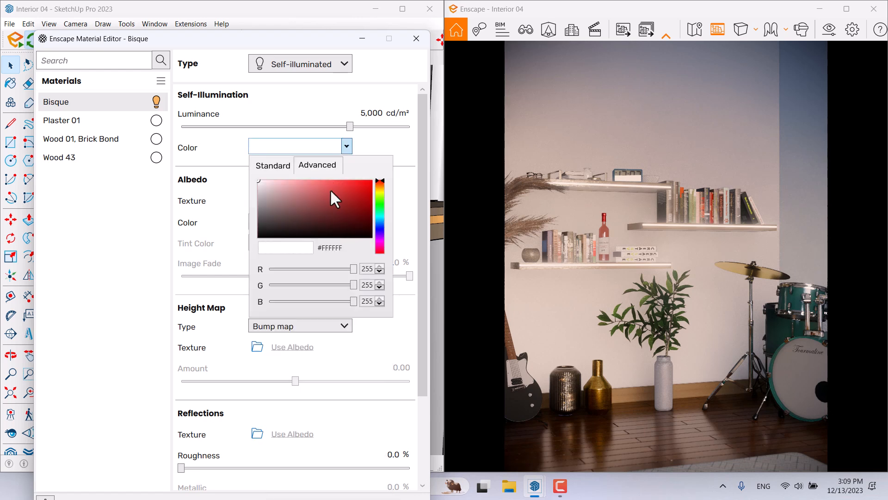
{"action": "left_click", "coordinate": [329, 248]}
{"action": "key", "text": "ctrl+v"}
{"action": "key", "text": "Return"}
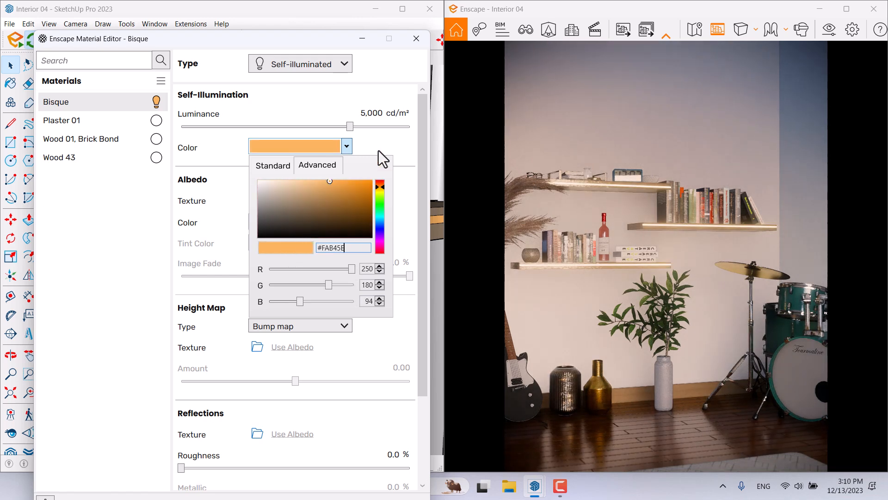
Step: Set the self-illumination luminance to 9,000 cd/m² and close the material editor
{"action": "left_click", "coordinate": [359, 135]}
{"action": "left_click_drag", "start_coordinate": [350, 127], "coordinate": [370, 130]}
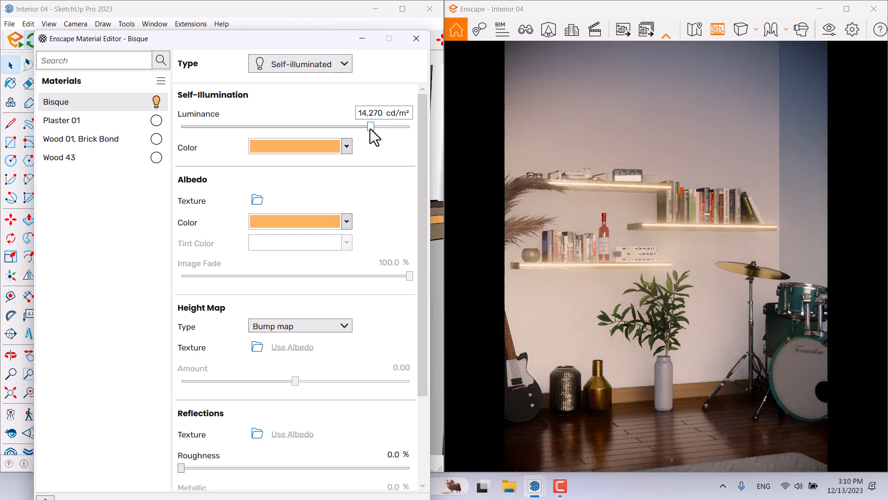
{"action": "double_click", "coordinate": [374, 113]}
{"action": "type", "text": "9000"}
{"action": "key", "text": "Return"}
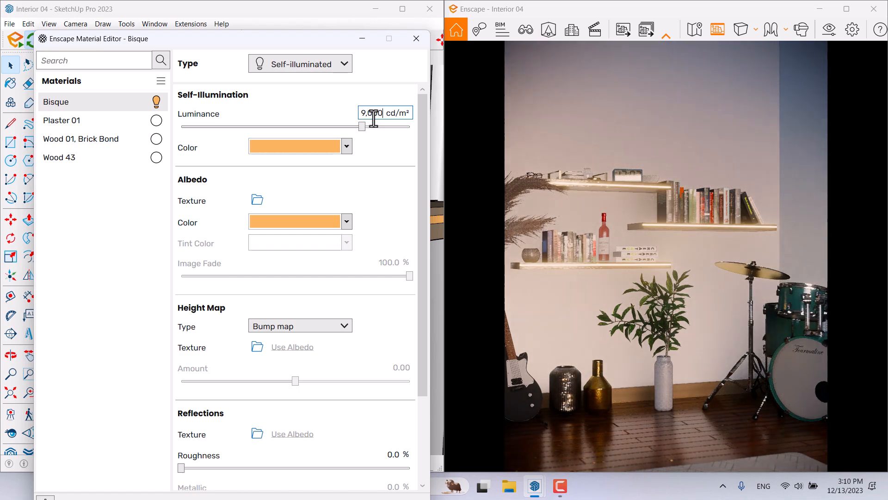
{"action": "left_click", "coordinate": [416, 39]}
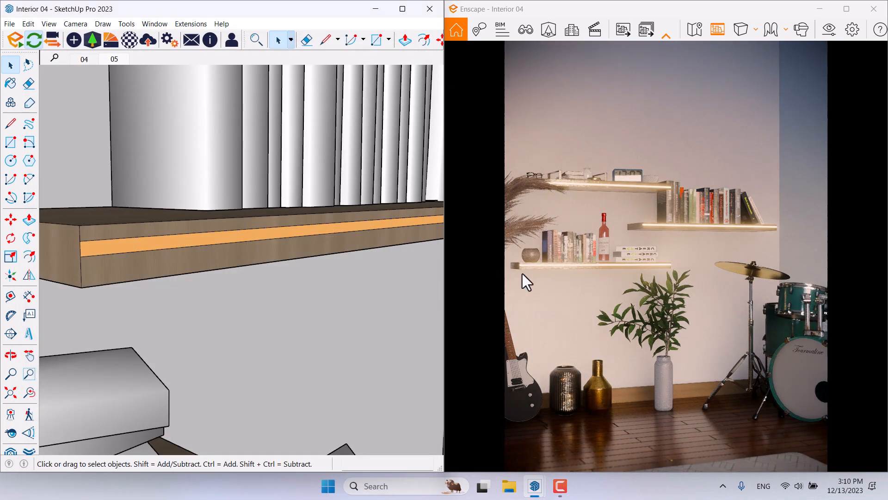
Step: Maximize the Enscape viewer and set the output resolution to Ultra HD in the visual settings
{"action": "left_click", "coordinate": [847, 9]}
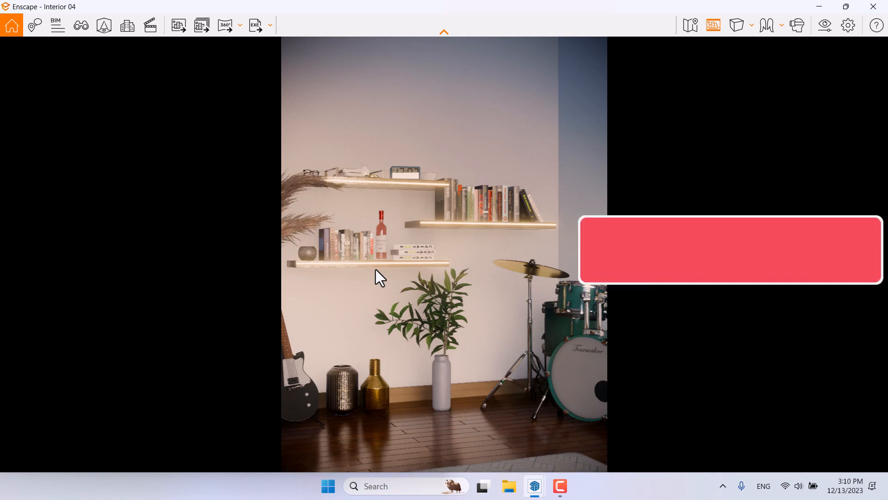
{"action": "left_click", "coordinate": [712, 26]}
{"action": "left_click", "coordinate": [825, 26]}
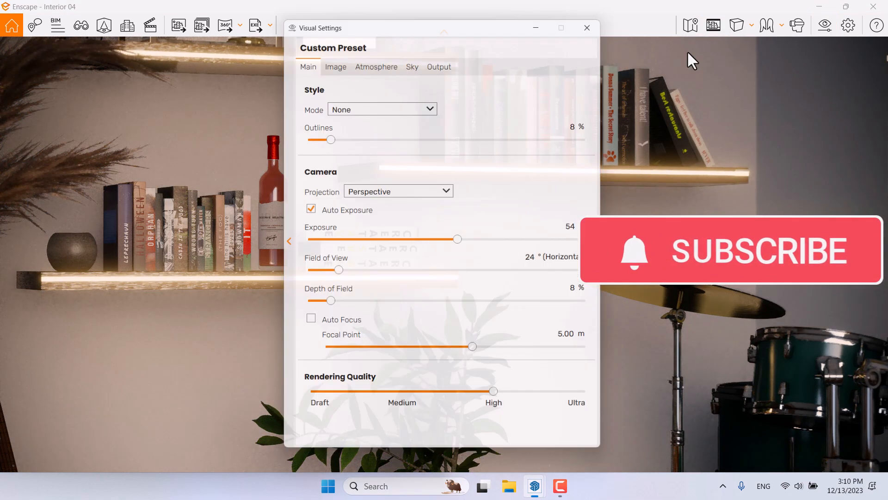
{"action": "left_click", "coordinate": [441, 59]}
{"action": "left_click", "coordinate": [415, 103]}
{"action": "left_click", "coordinate": [375, 168]}
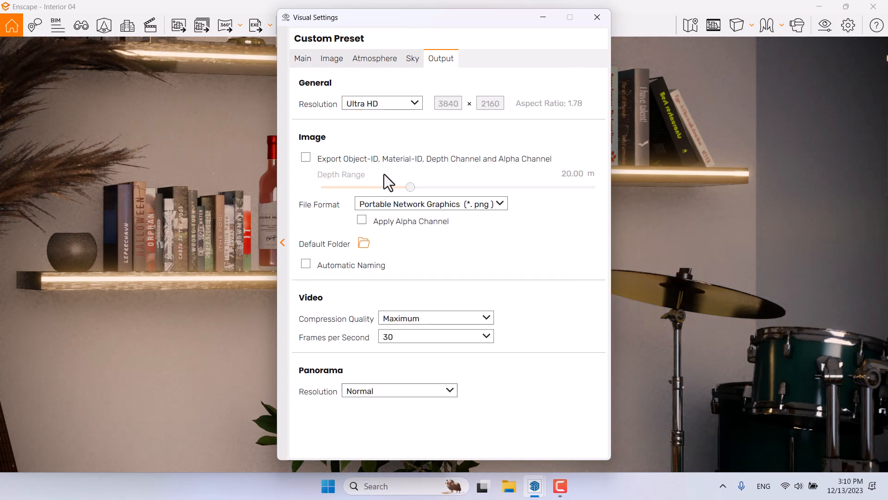
{"action": "left_click", "coordinate": [596, 18]}
Step: Turn on the safe frame and set the camera field of view to 48°
{"action": "left_click", "coordinate": [712, 26]}
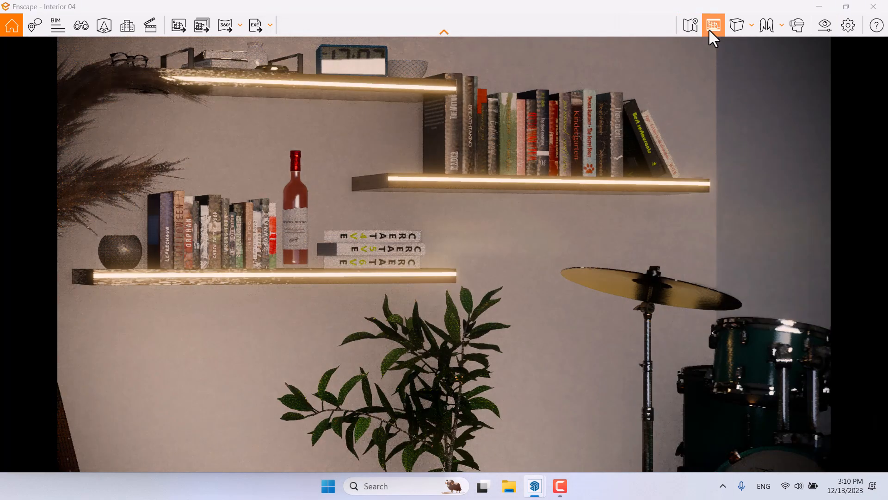
{"action": "left_click", "coordinate": [826, 25]}
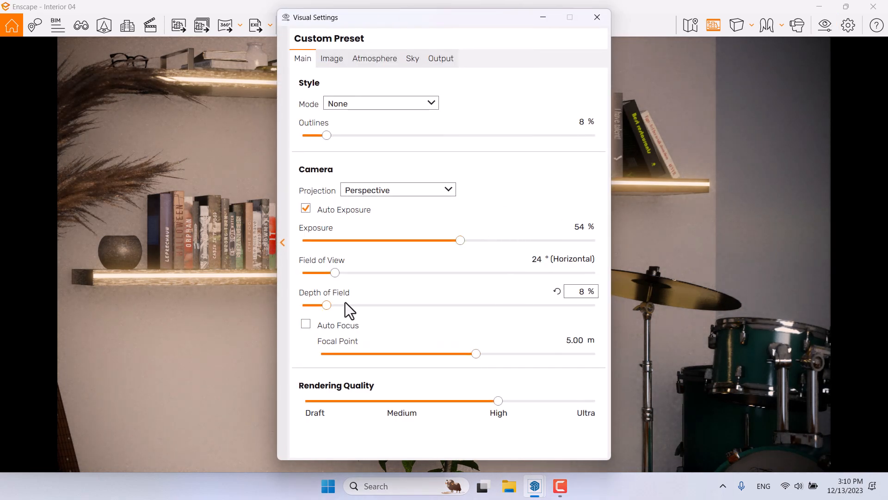
{"action": "left_click_drag", "start_coordinate": [336, 273], "coordinate": [387, 267]}
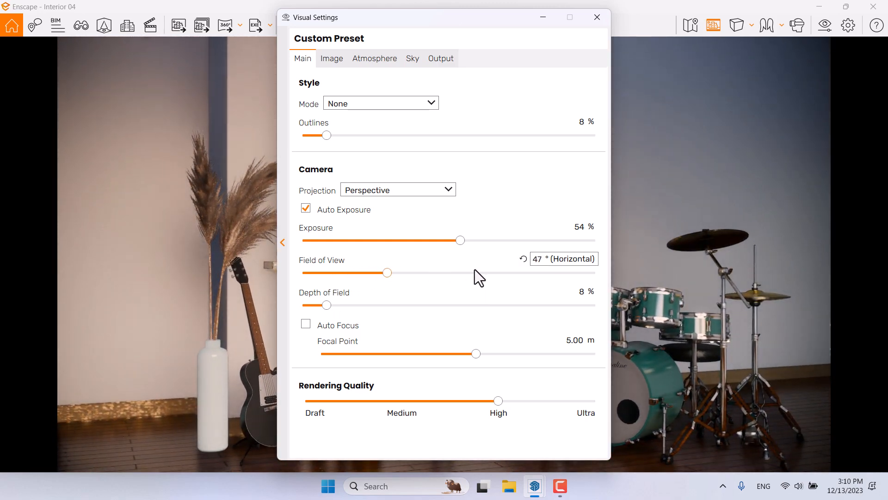
{"action": "left_click", "coordinate": [533, 260]}
{"action": "type", "text": "48"}
{"action": "key", "text": "Return"}
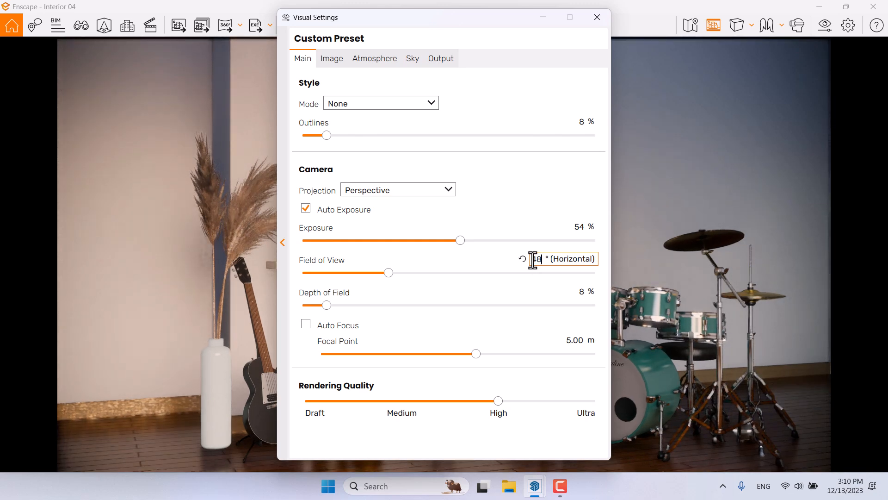
Step: Set the sun brightness to 1% and close the visual settings
{"action": "left_click", "coordinate": [372, 59]}
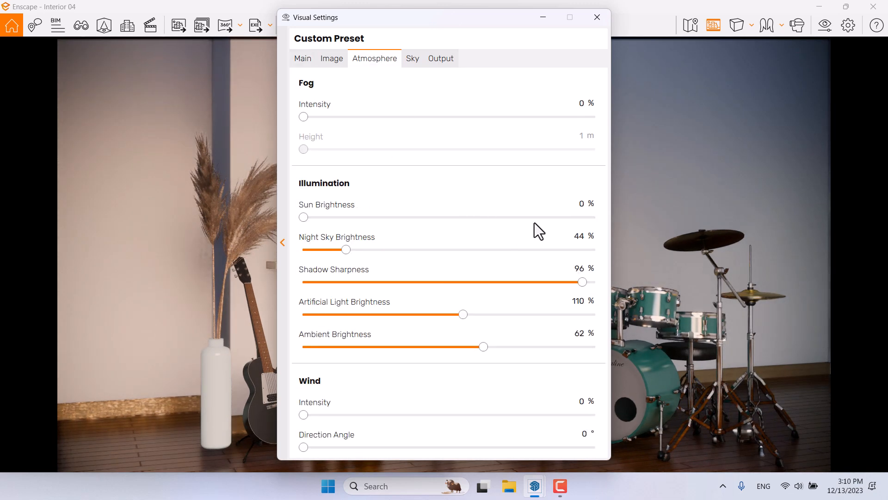
{"action": "type", "text": "1"}
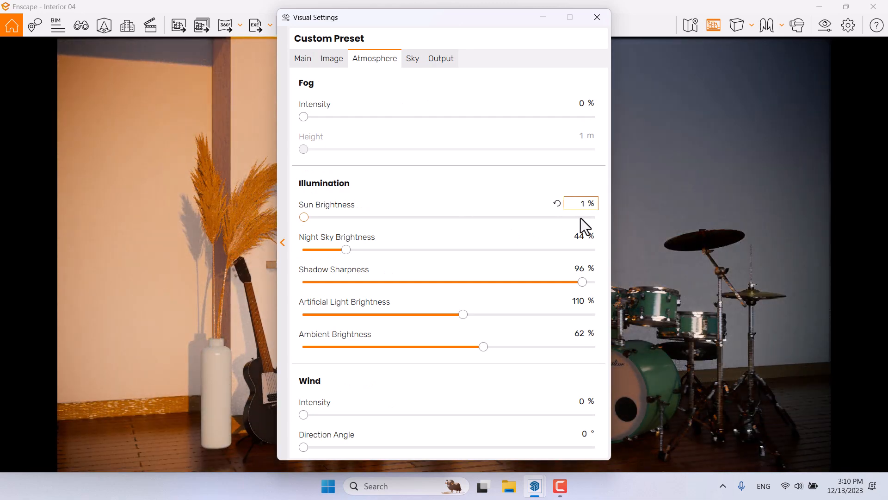
{"action": "left_click", "coordinate": [598, 17]}
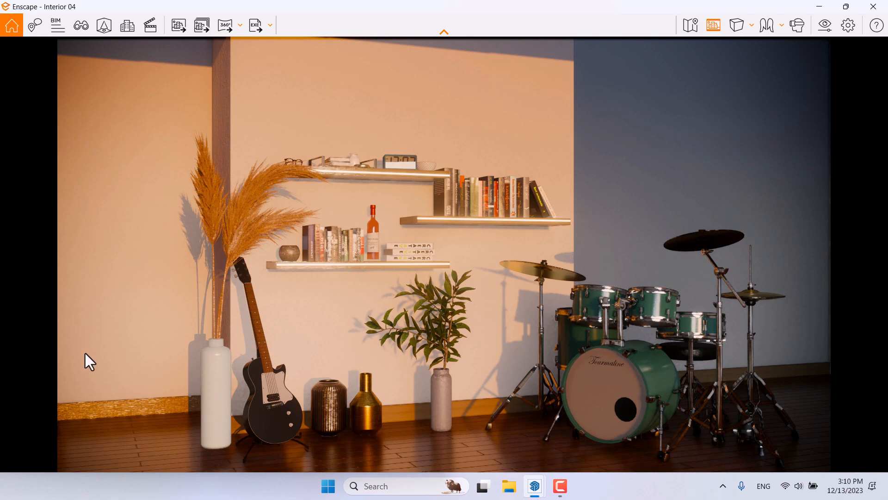
Step: Open the Asset Library and browse the chair assets
{"action": "left_click", "coordinate": [110, 24]}
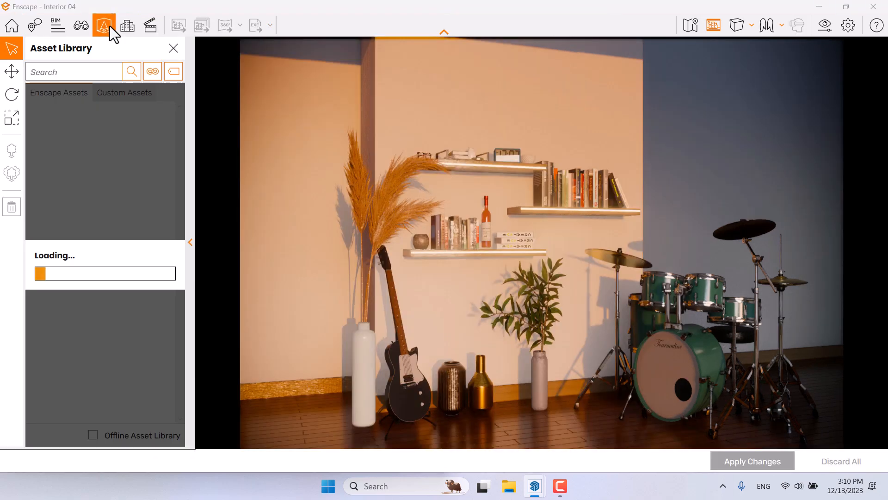
{"action": "left_click", "coordinate": [154, 74]}
{"action": "left_click", "coordinate": [177, 196]}
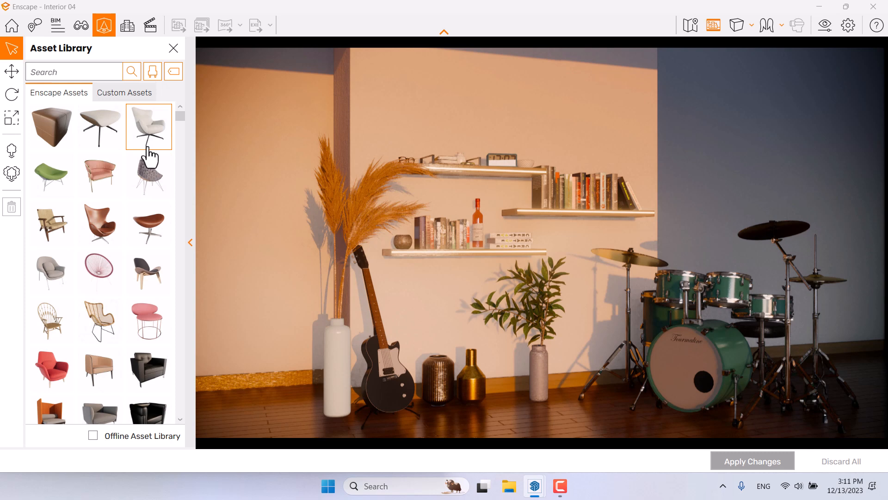
{"action": "scroll", "coordinate": [149, 156], "scroll_direction": "down", "scroll_amount": 2}
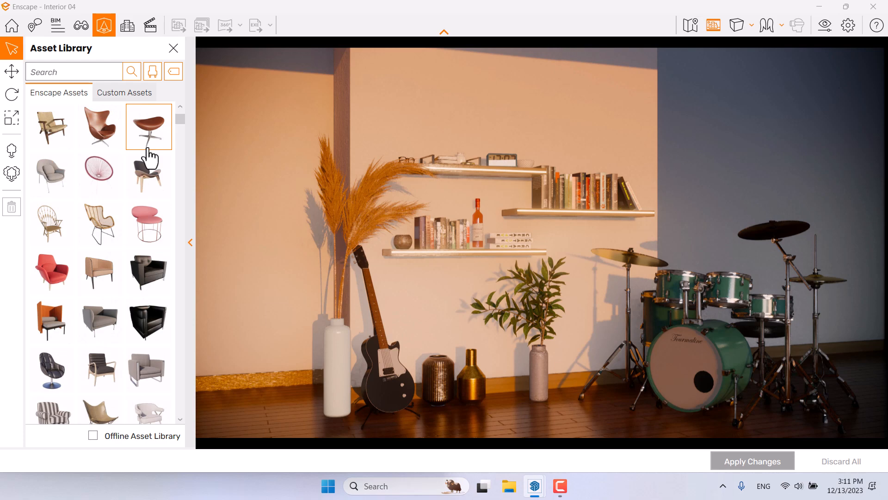
{"action": "scroll", "coordinate": [149, 156], "scroll_direction": "down", "scroll_amount": 3}
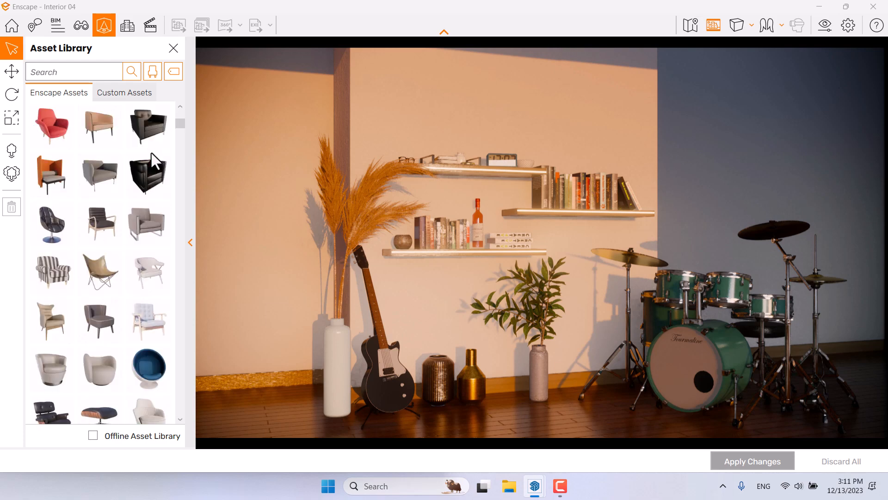